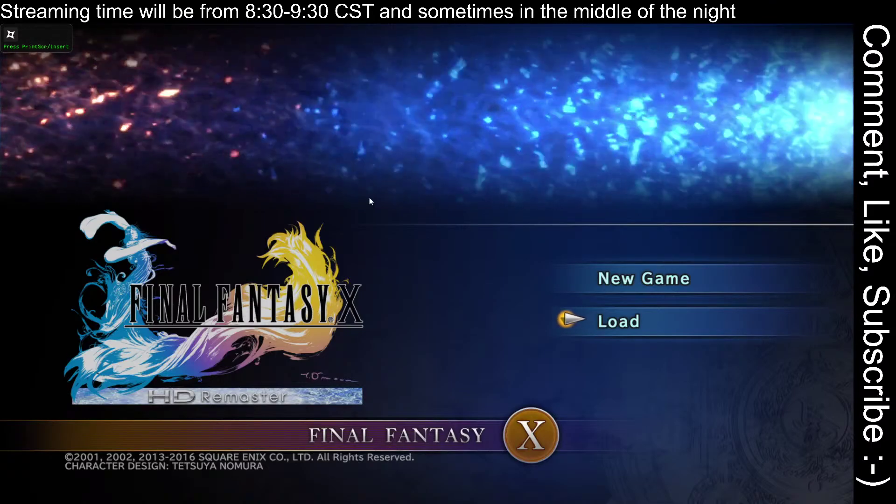
# Step: Start a new Final Fantasy X game with the Standard Sphere Grid and the Arranged soundtrack
pyautogui.press('Up')
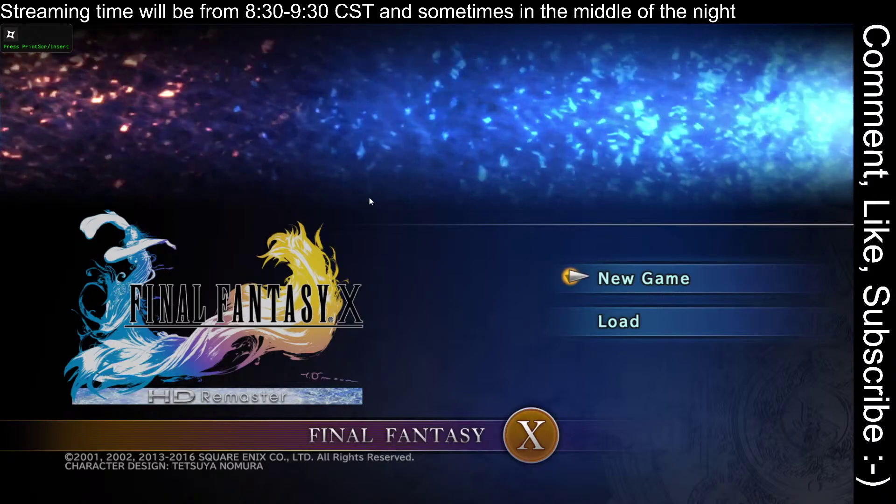
pyautogui.press('Return')
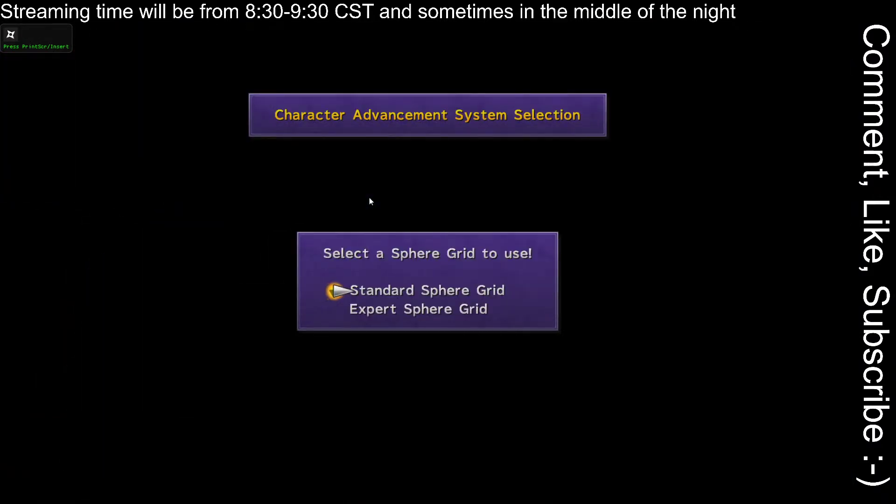
pyautogui.press('Return')
pyautogui.press('Return')
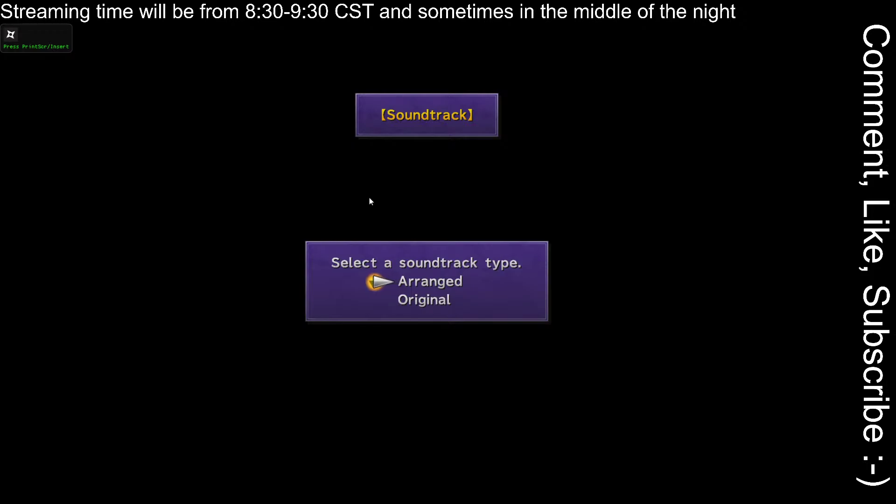
pyautogui.press('Return')
pyautogui.press('Return')
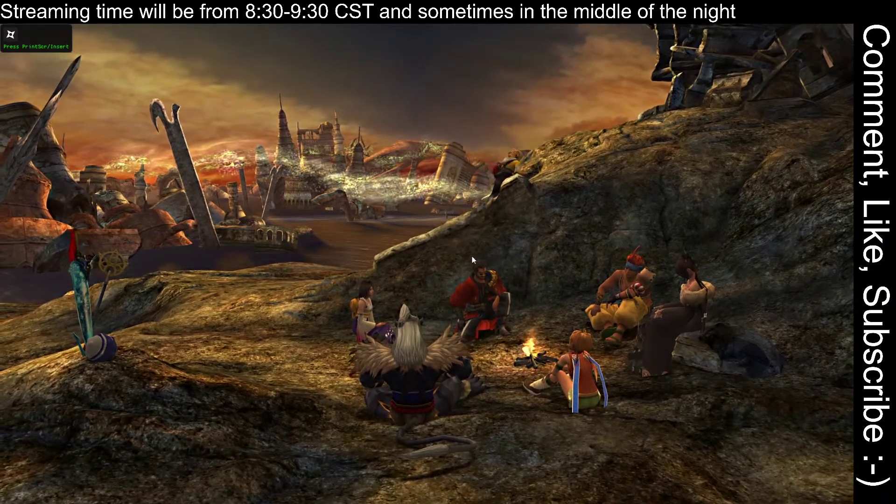
# Step: Quit the running game from the campfire scene and close the FINAL FANTASY X/X-2 launcher
pyautogui.press('Escape')
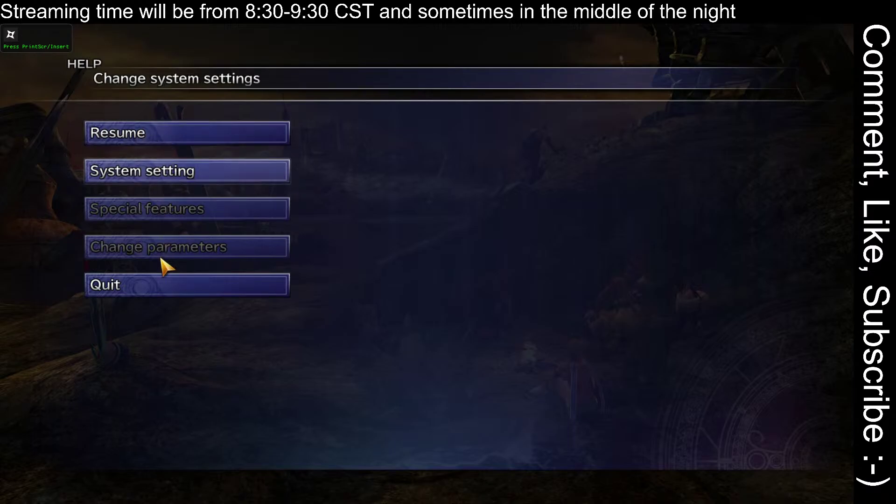
pyautogui.click(139, 289)
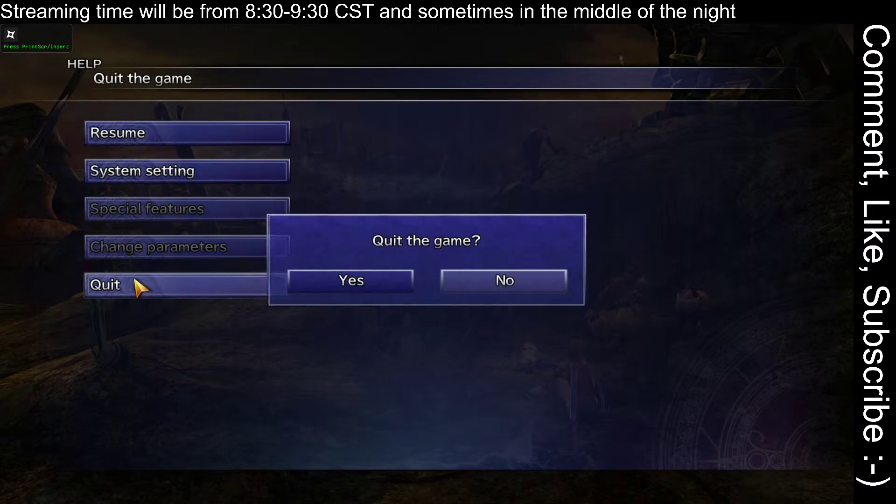
pyautogui.click(374, 282)
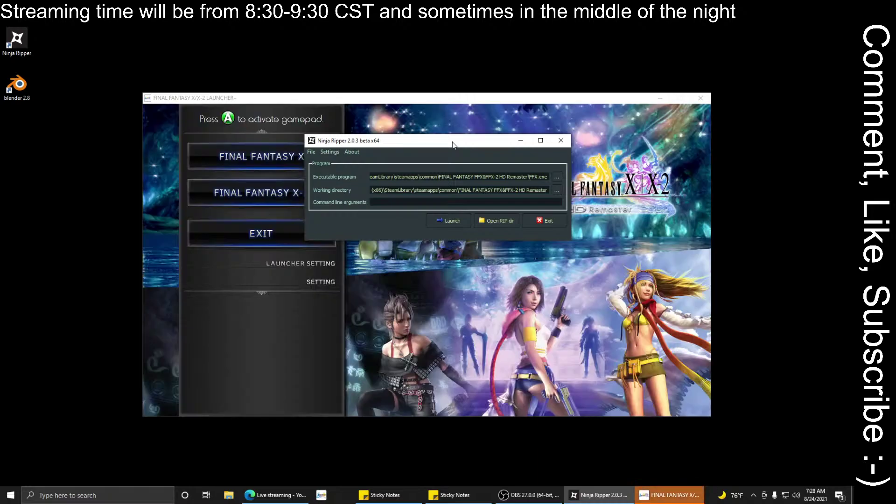
pyautogui.click(447, 116)
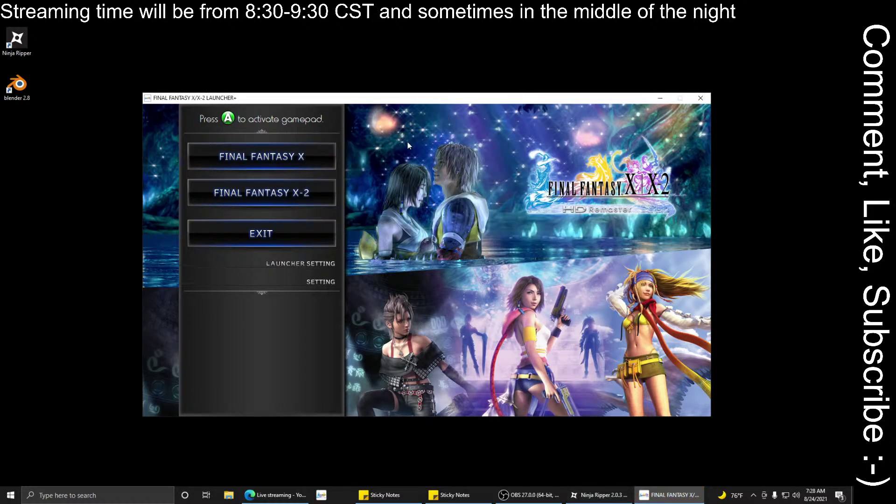
pyautogui.click(701, 98)
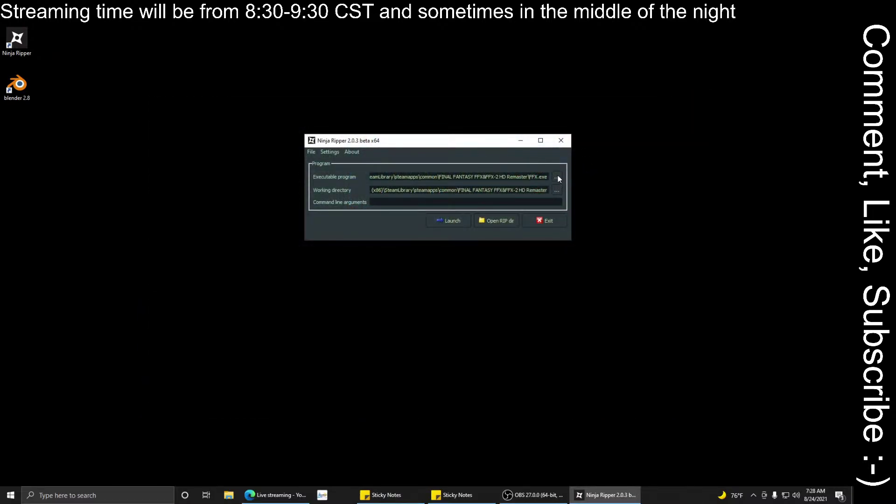
# Step: Check the FFX.exe entry in Ninja Ripper's executable path and open the rip output directory
pyautogui.moveTo(402, 177); pyautogui.dragTo(548, 177)
pyautogui.press('Right')
pyautogui.press('Right')
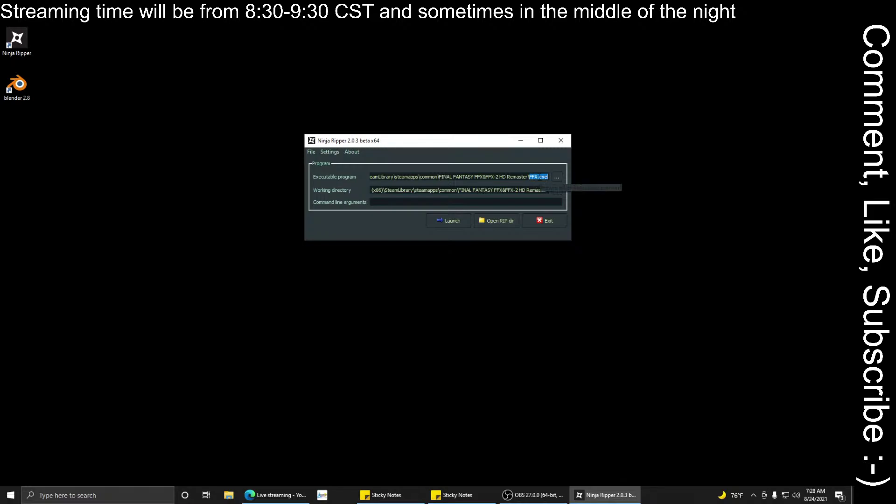
pyautogui.click(504, 224)
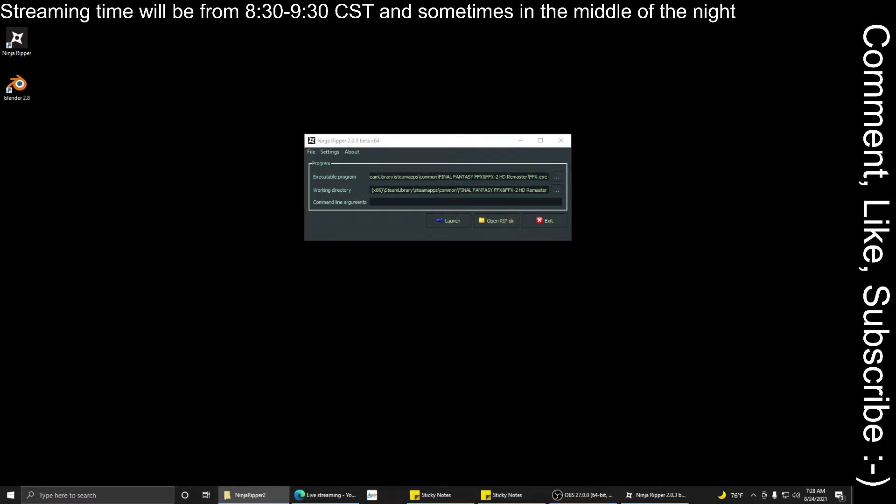
pyautogui.moveTo(116, 56); pyautogui.dragTo(528, 43)
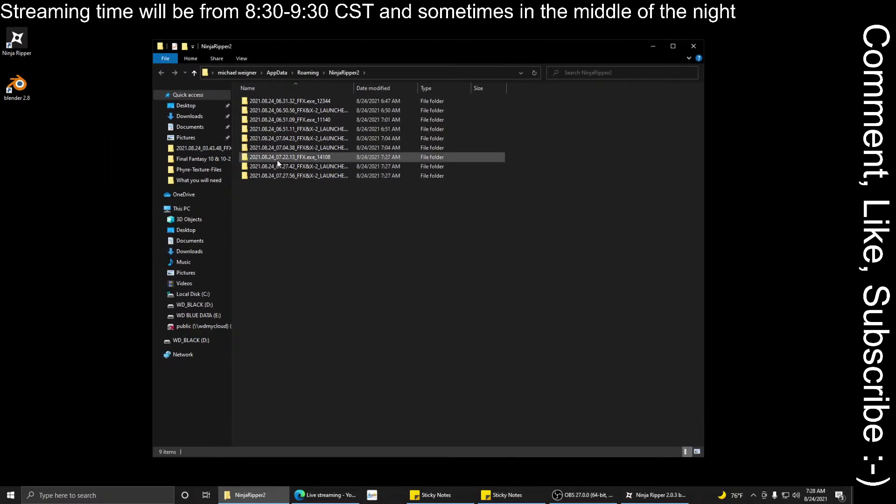
# Step: Open the 2021.08.24_07.22.13_FFX.exe_14108 rip folder and arrange the folder and Ninja Ripper windows to show both
pyautogui.click(303, 156)
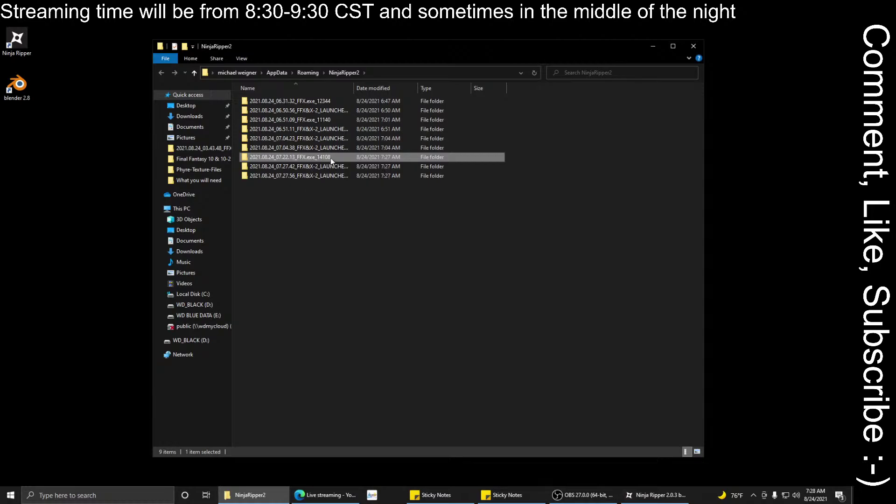
pyautogui.doubleClick(331, 158)
pyautogui.click(255, 101)
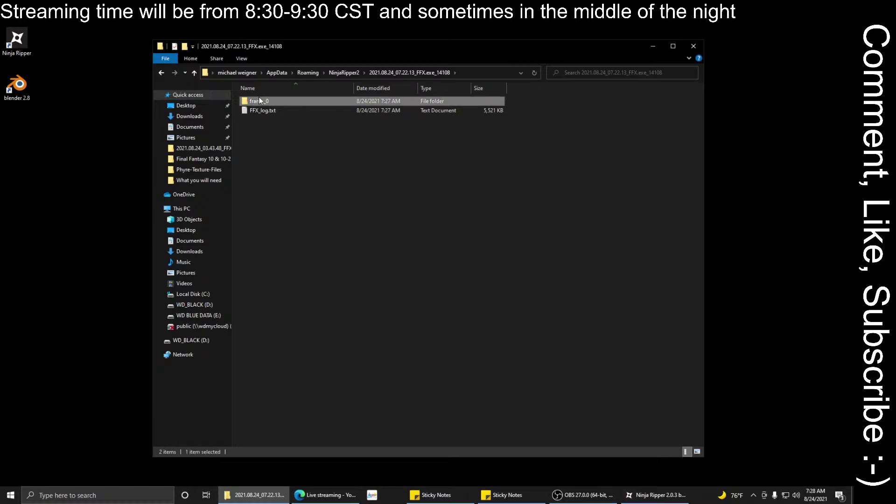
pyautogui.moveTo(459, 47); pyautogui.dragTo(315, 40)
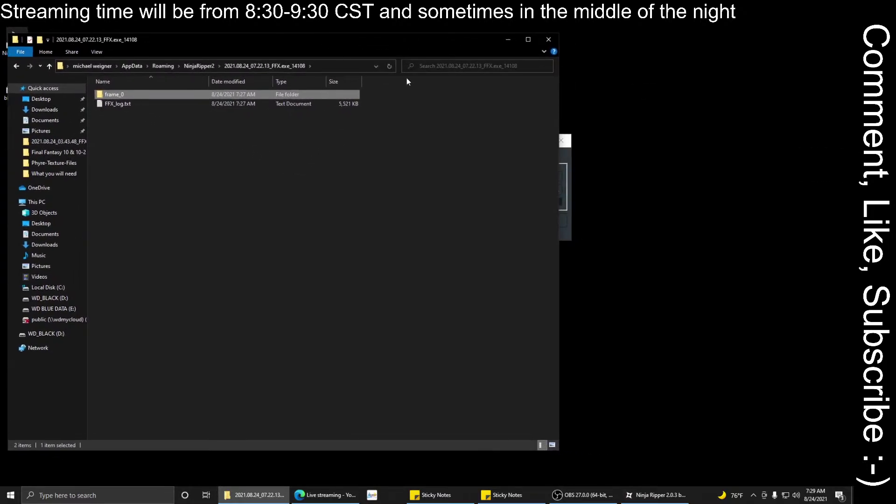
pyautogui.click(570, 162)
pyautogui.moveTo(491, 138); pyautogui.dragTo(677, 139)
# Step: Compare the contents of the 07.22.13 and 06.31.32 FFX.exe rip folders and return to the NinjaRipper2 folder
pyautogui.click(195, 67)
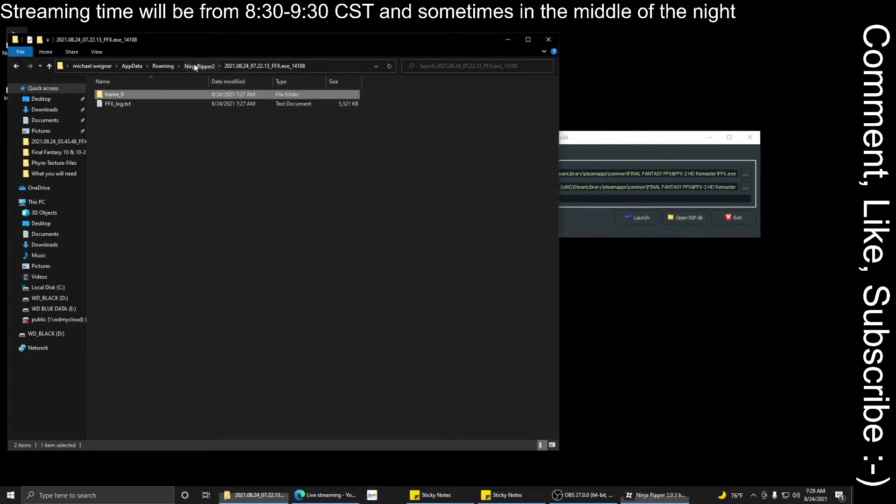
pyautogui.click(195, 67)
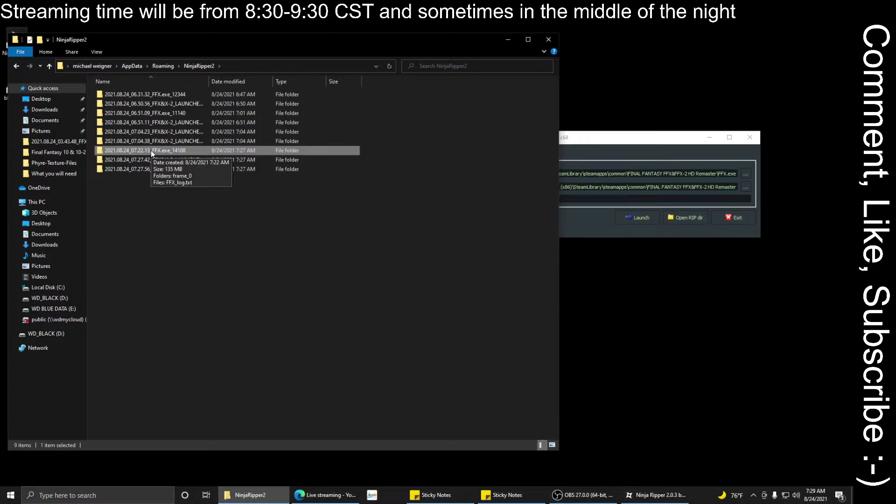
pyautogui.doubleClick(163, 150)
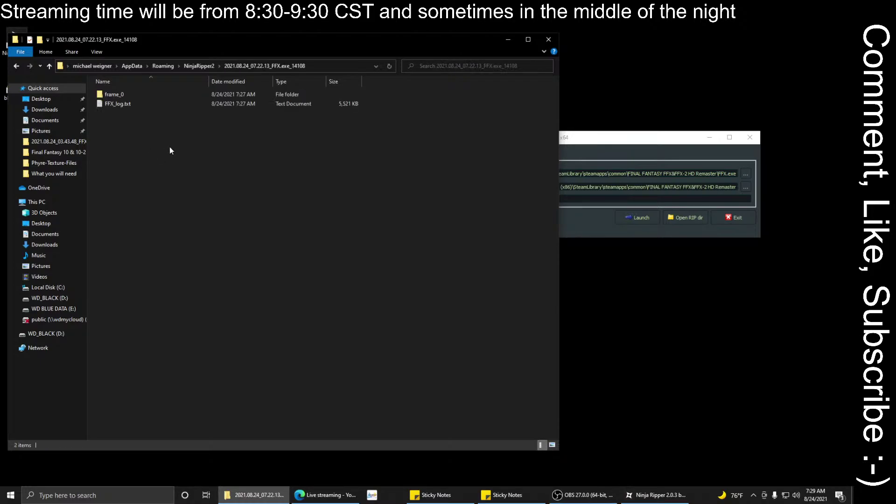
pyautogui.click(205, 66)
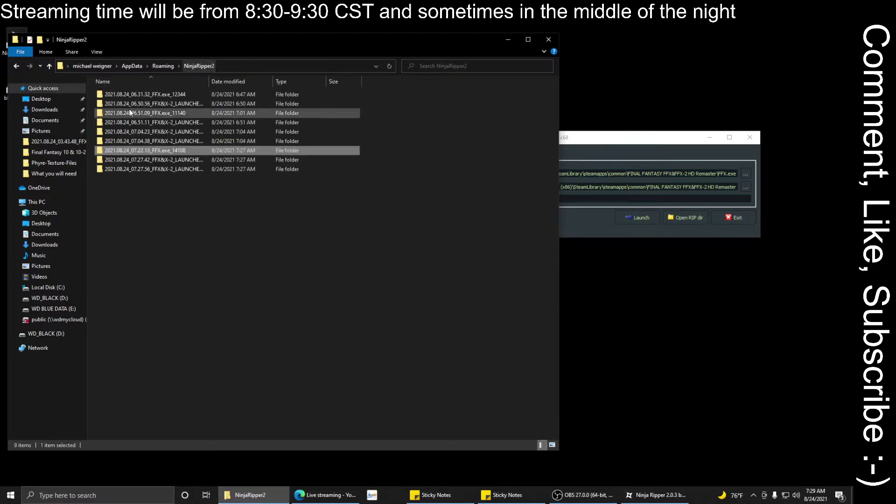
pyautogui.click(139, 95)
pyautogui.doubleClick(140, 95)
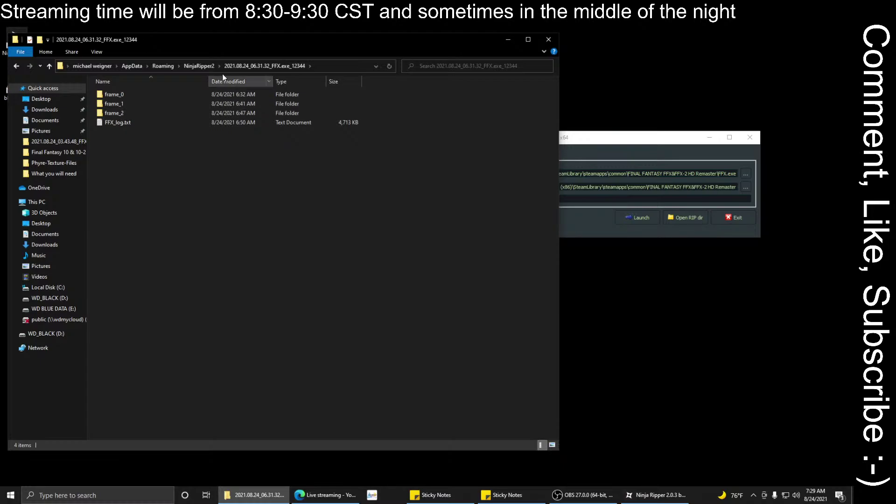
pyautogui.click(199, 66)
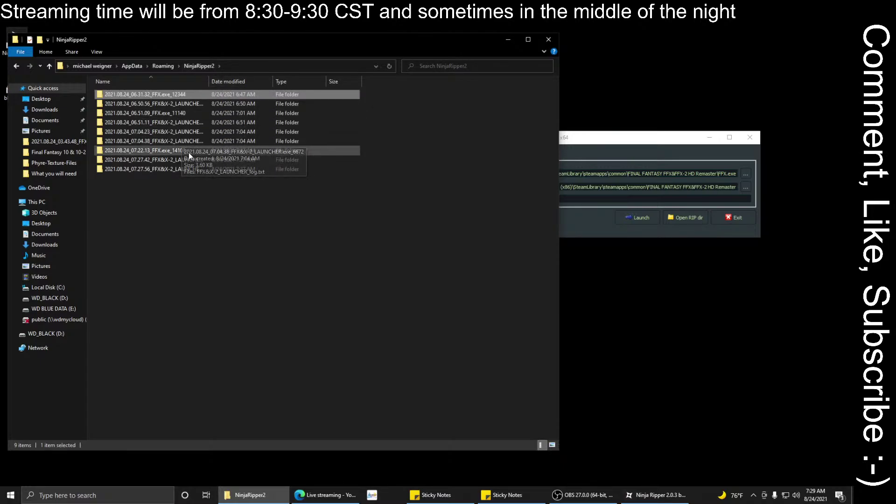
# Step: Open frame_0 inside the 2021.08.24_07.22.13_FFX.exe_14108 folder and look through its .nr mesh and .dds texture files
pyautogui.doubleClick(189, 152)
pyautogui.click(120, 97)
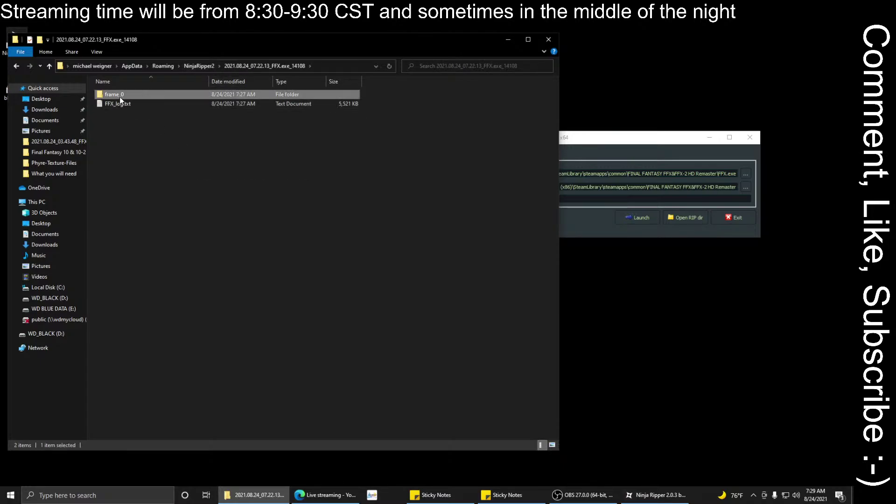
pyautogui.doubleClick(119, 97)
pyautogui.scroll(-12, 157, 222)
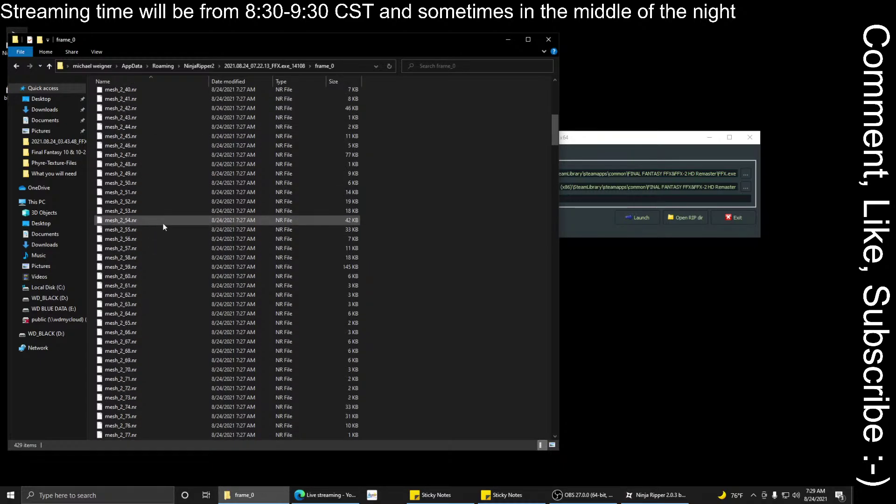
pyautogui.scroll(-20, 151, 231)
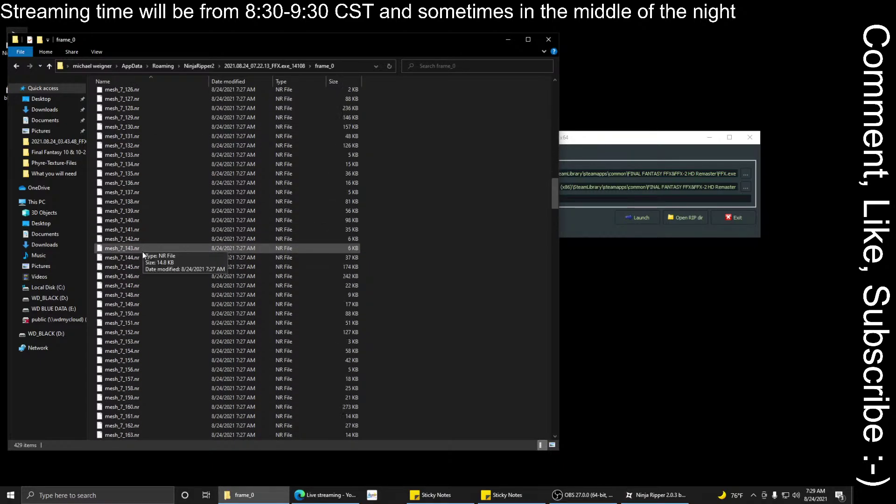
pyautogui.scroll(-20, 141, 256)
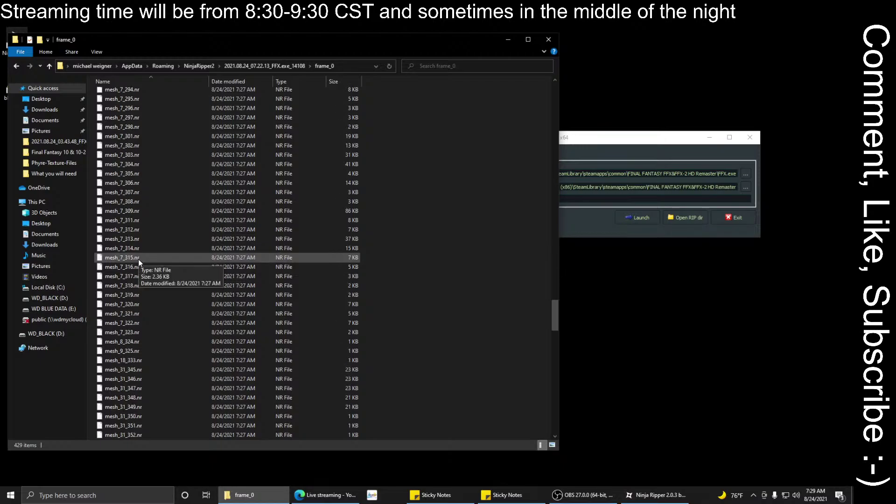
pyautogui.scroll(-20, 138, 257)
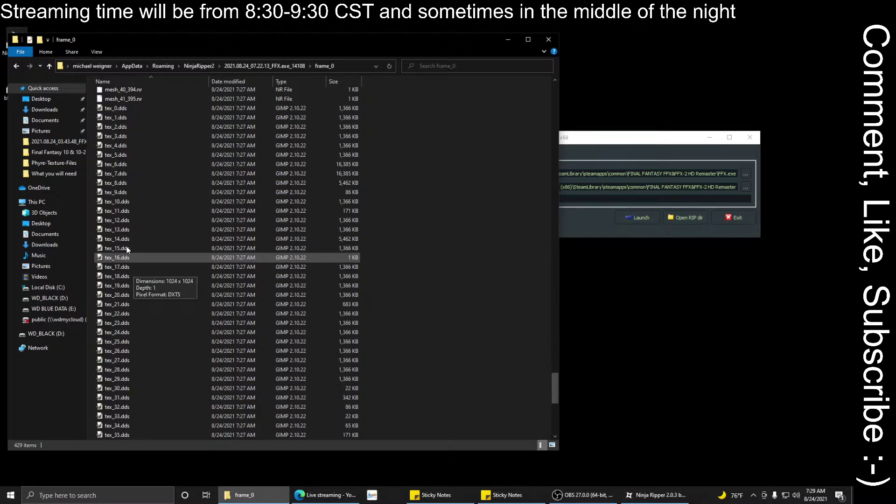
pyautogui.scroll(-12, 127, 249)
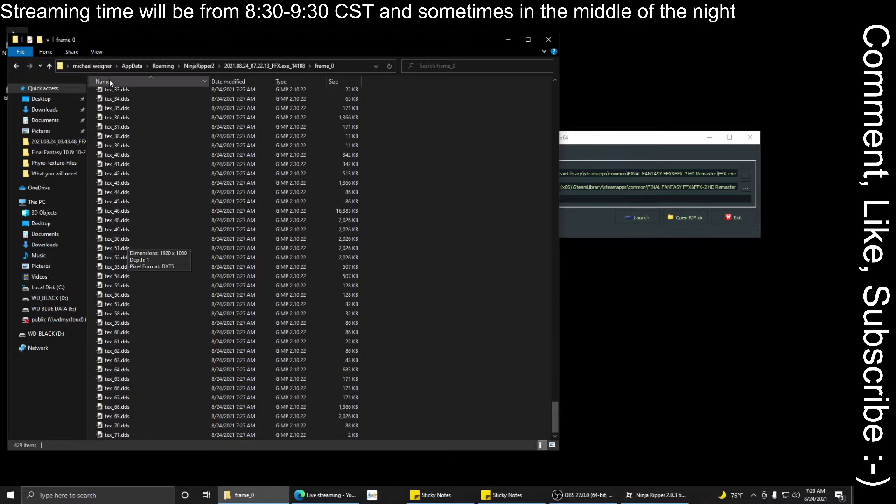
# Step: Show the frame_0 files as extra large icons and review the ripped .dds texture thumbnails through tex_71.dds
pyautogui.click(96, 53)
pyautogui.click(114, 64)
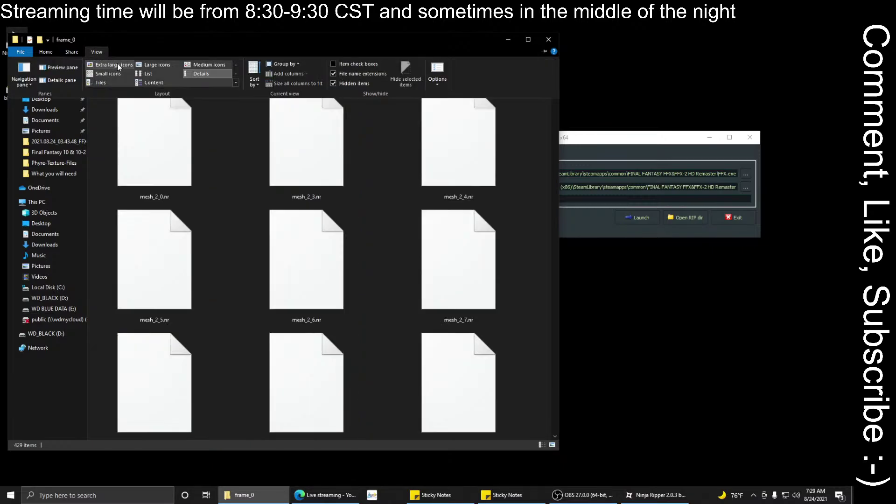
pyautogui.click(118, 63)
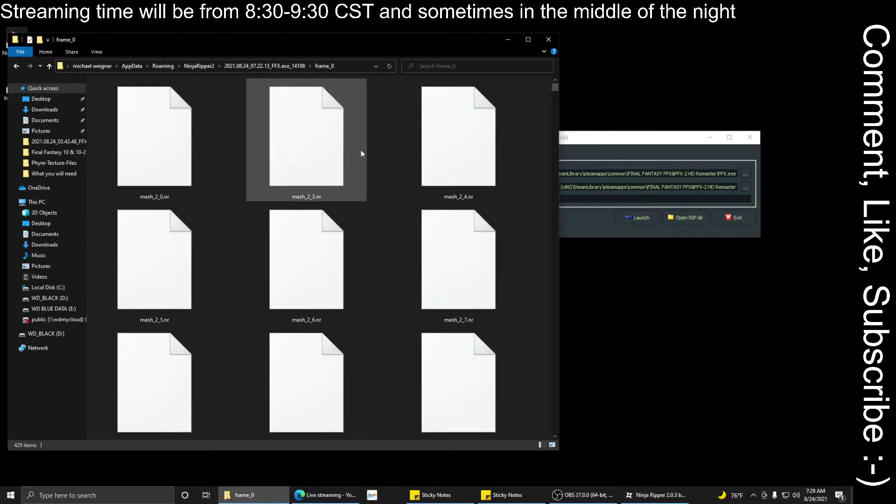
pyautogui.moveTo(554, 86); pyautogui.dragTo(554, 385)
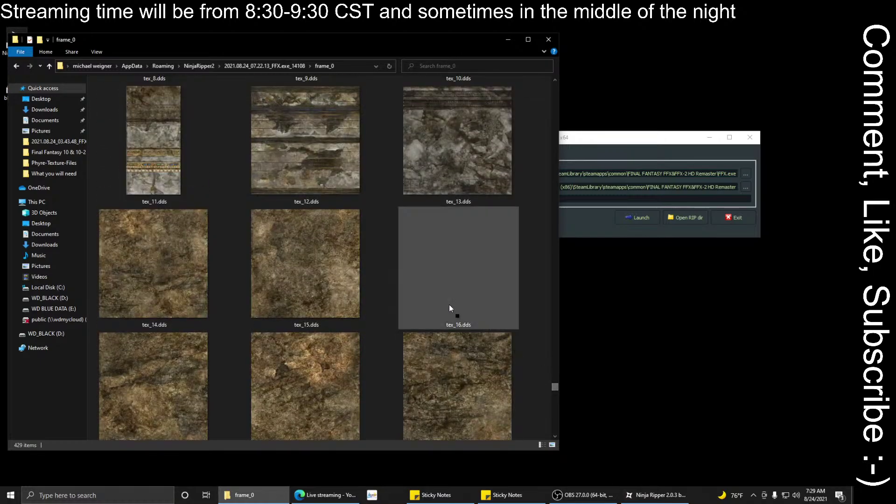
pyautogui.scroll(3, 451, 301)
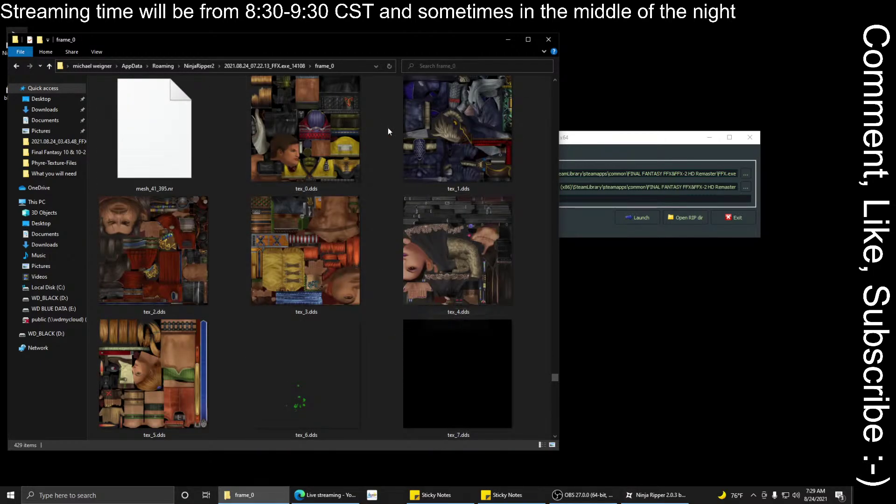
pyautogui.scroll(-6, 383, 273)
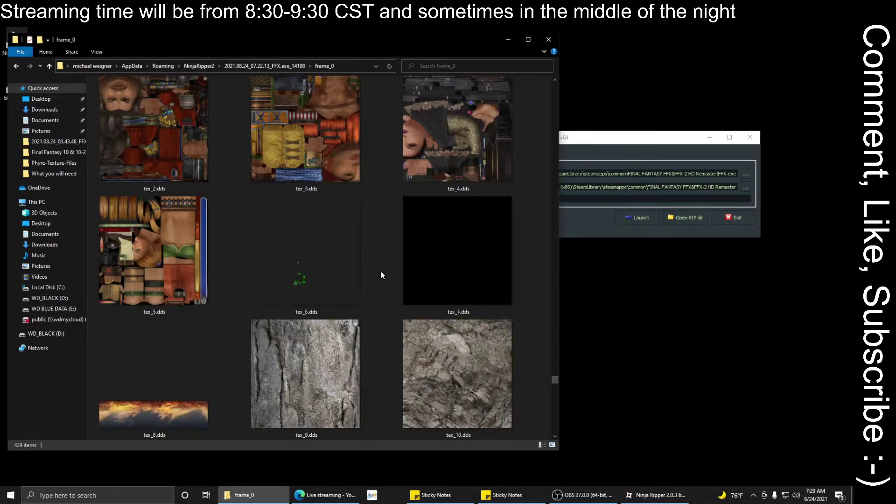
pyautogui.scroll(-6, 383, 266)
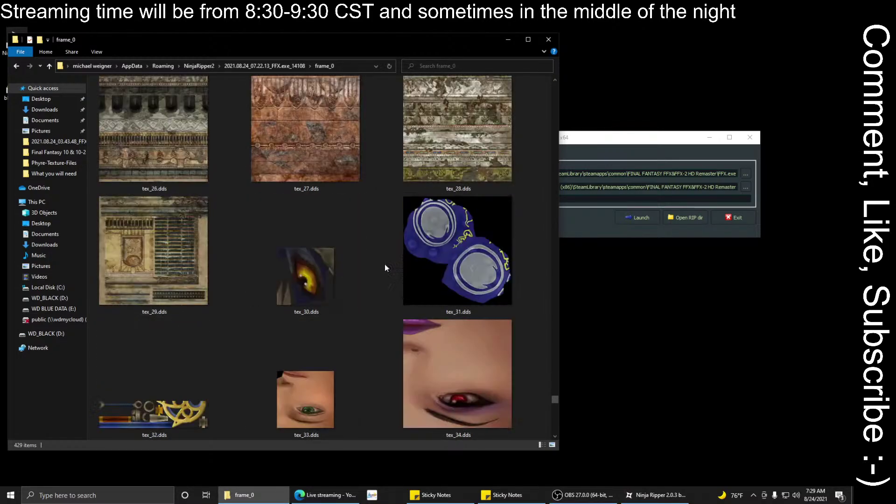
pyautogui.scroll(-5, 385, 269)
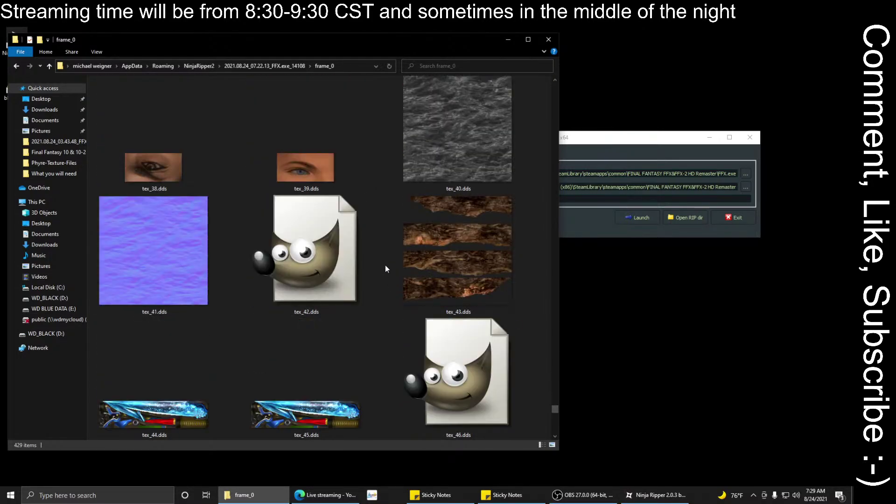
pyautogui.scroll(-4, 385, 267)
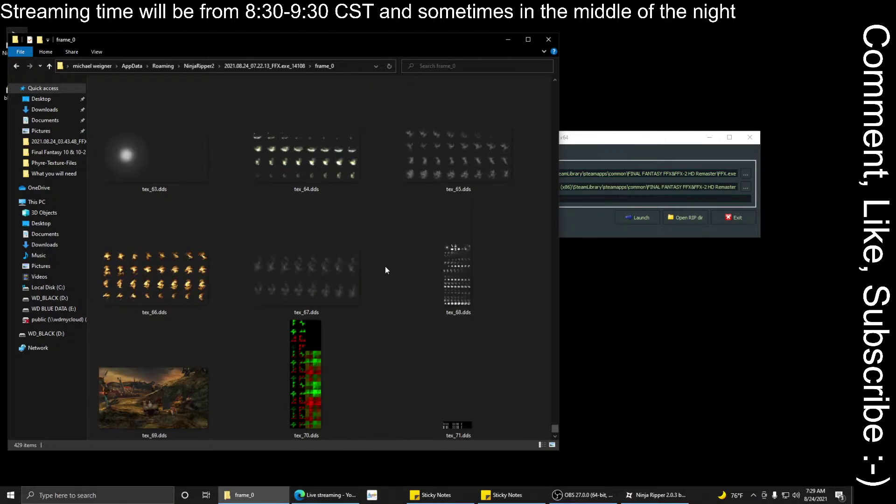
# Step: Return to the first texture thumbnails in frame_0, uncover the desktop shortcuts and switch to Blender 2.8
pyautogui.scroll(12, 386, 269)
pyautogui.scroll(10, 385, 269)
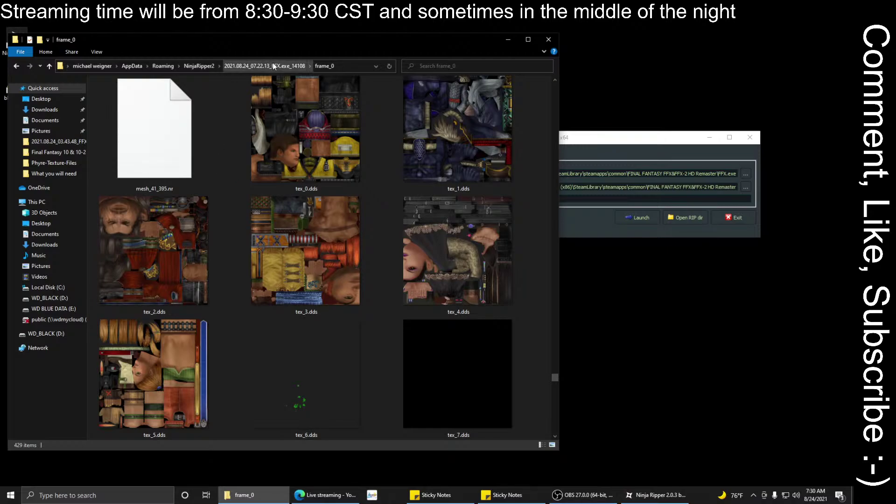
pyautogui.moveTo(144, 43); pyautogui.dragTo(204, 41)
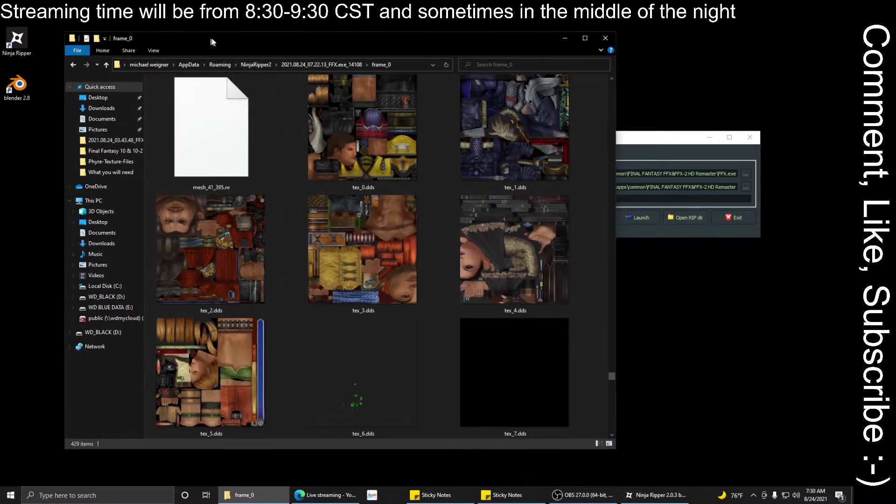
pyautogui.click(27, 90)
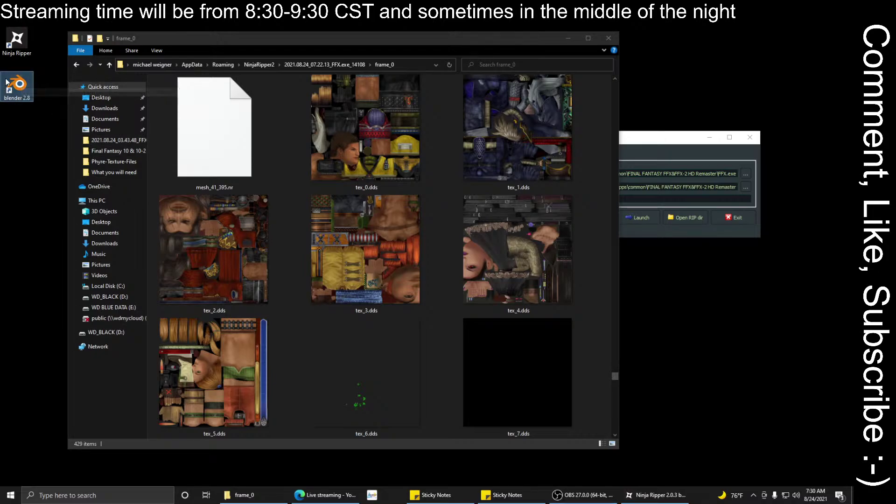
pyautogui.doubleClick(19, 84)
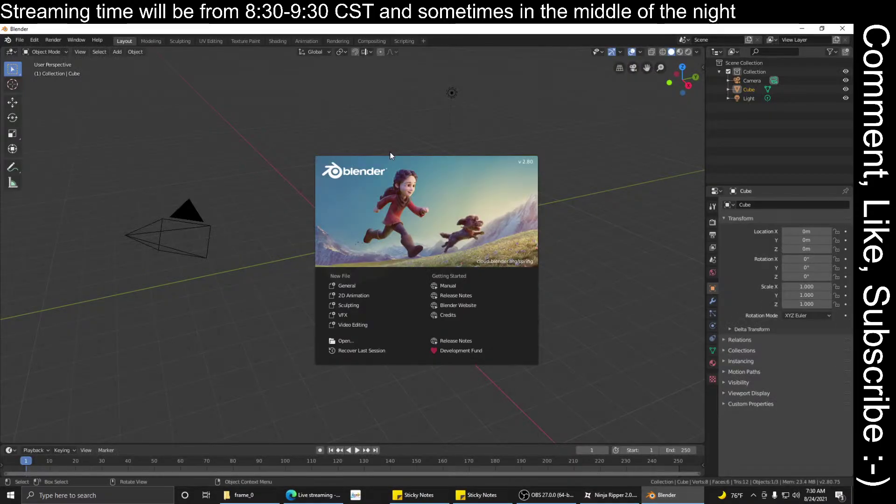
# Step: Dismiss the splash screen and empty the default scene by deleting all its objects and the default Collection
pyautogui.click(417, 207)
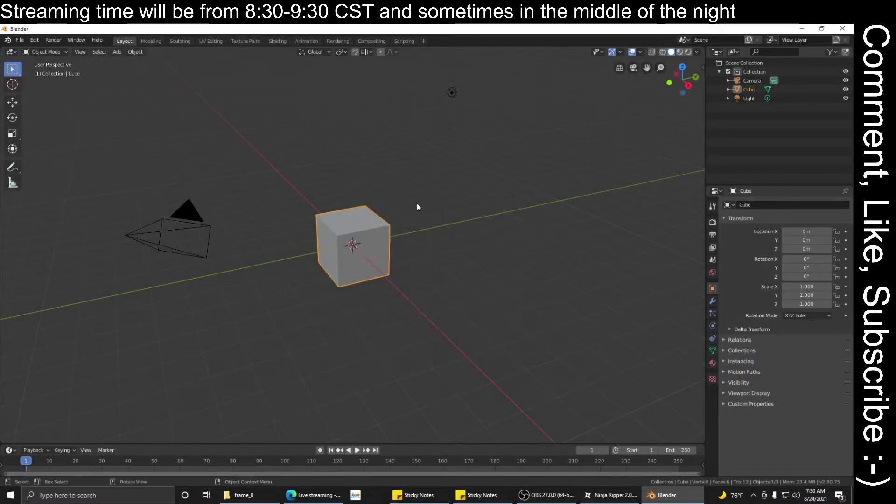
pyautogui.press('a')
pyautogui.press('Delete')
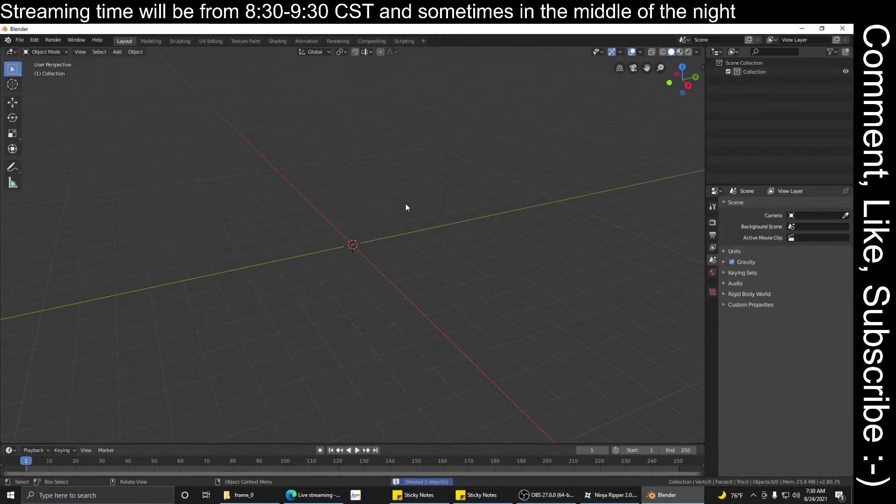
pyautogui.press('a')
pyautogui.press('Delete')
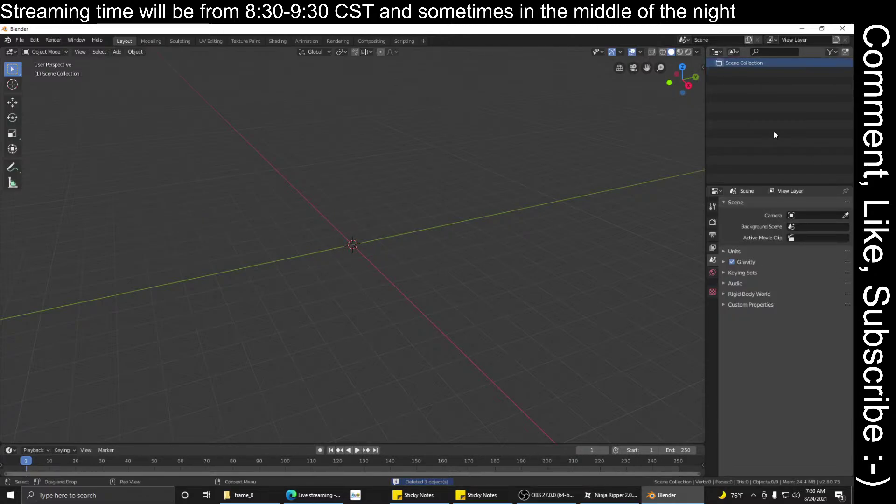
# Step: Start a Ninja Ripper 2 (.nr) import and set FOV_Y to 35 degrees in its projection parameters
pyautogui.click(19, 40)
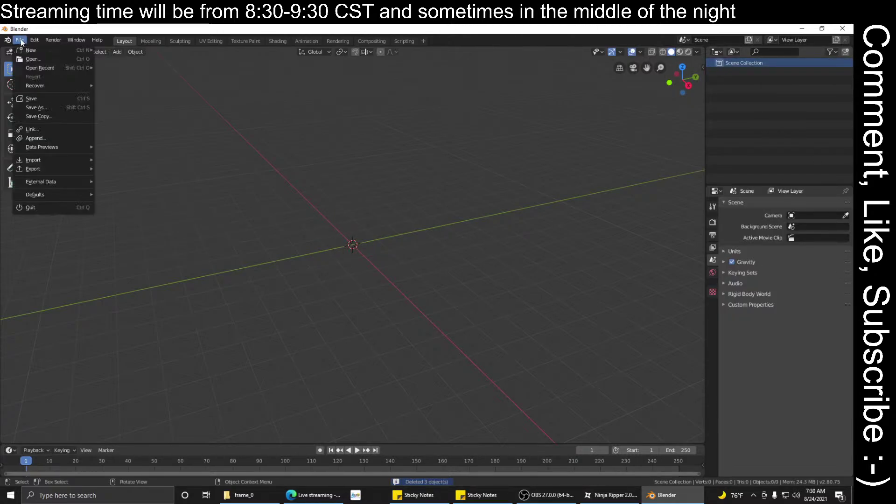
pyautogui.moveTo(52, 162)
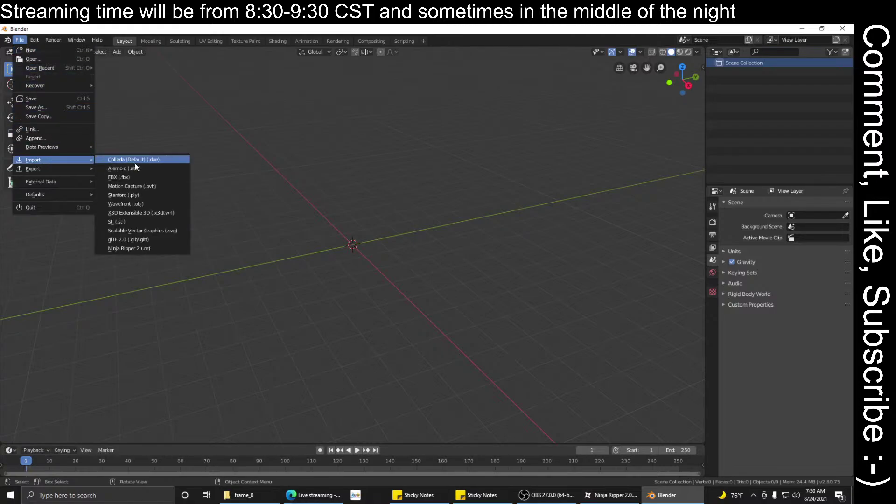
pyautogui.click(150, 249)
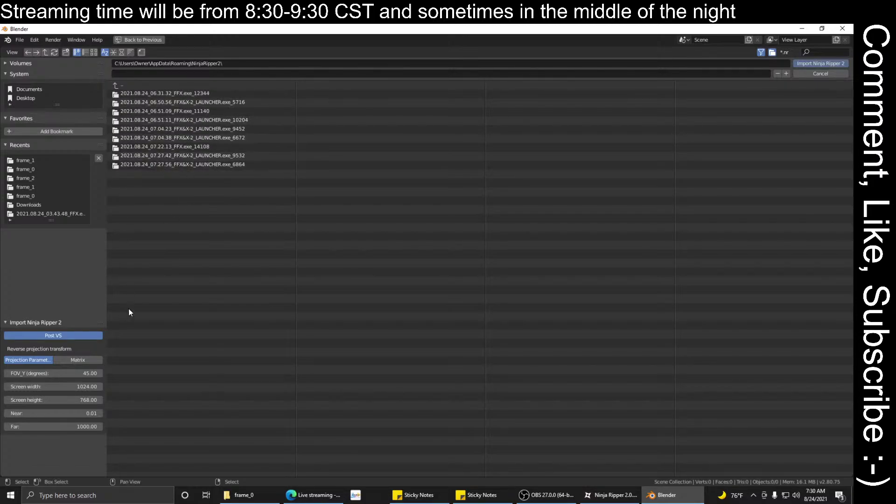
pyautogui.click(88, 374)
pyautogui.write('35')
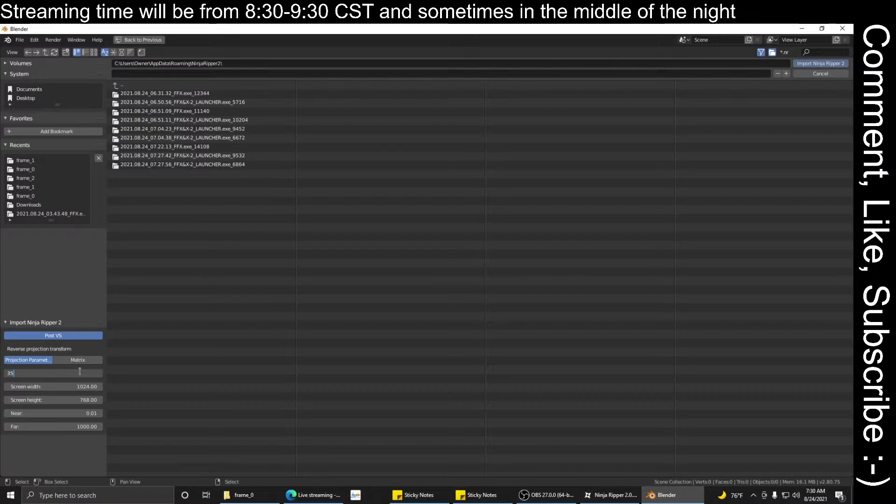
pyautogui.press('Return')
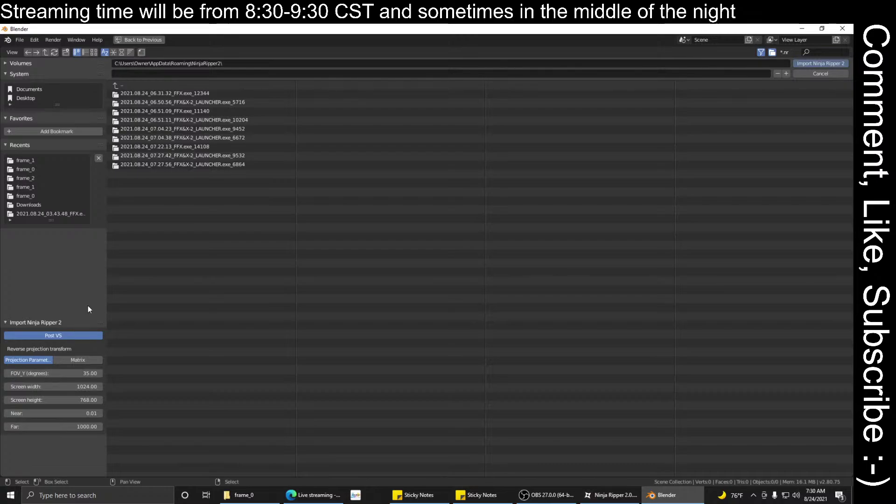
# Step: Set the import's screen width to 1920 and screen height to 1080
pyautogui.click(86, 386)
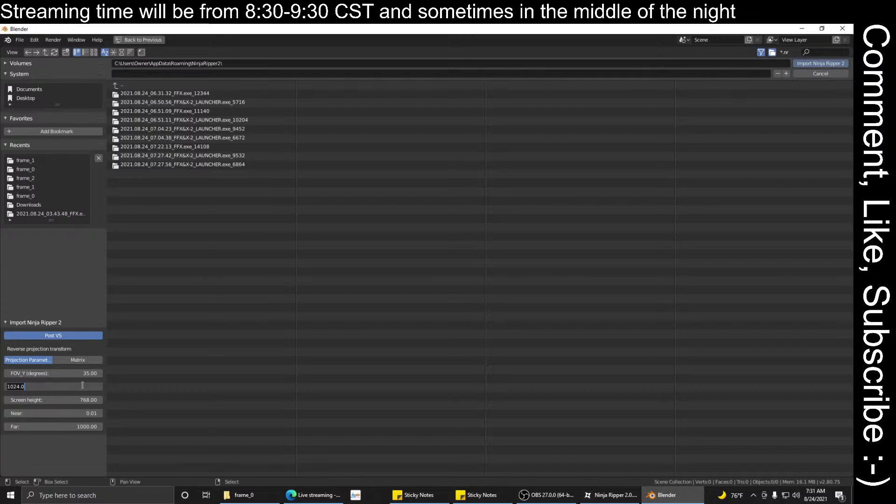
pyautogui.write('1920')
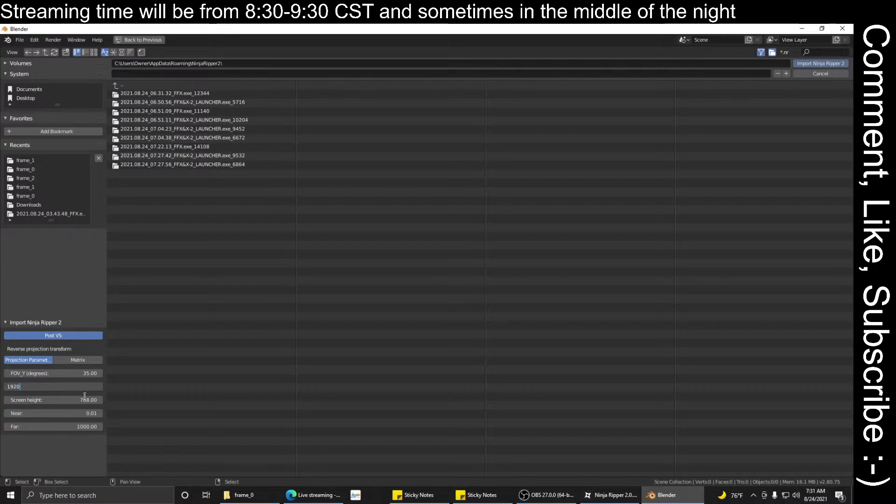
pyautogui.click(84, 396)
pyautogui.write('1080')
pyautogui.press('Return')
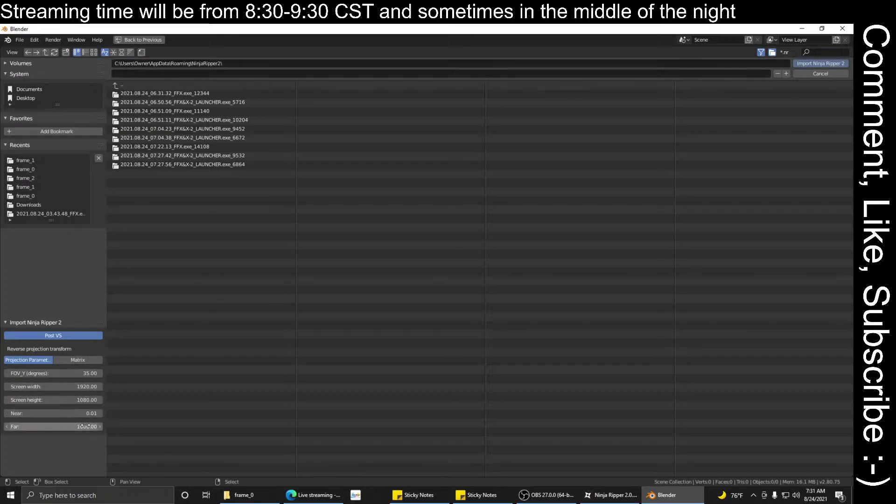
pyautogui.click(69, 426)
pyautogui.press('Return')
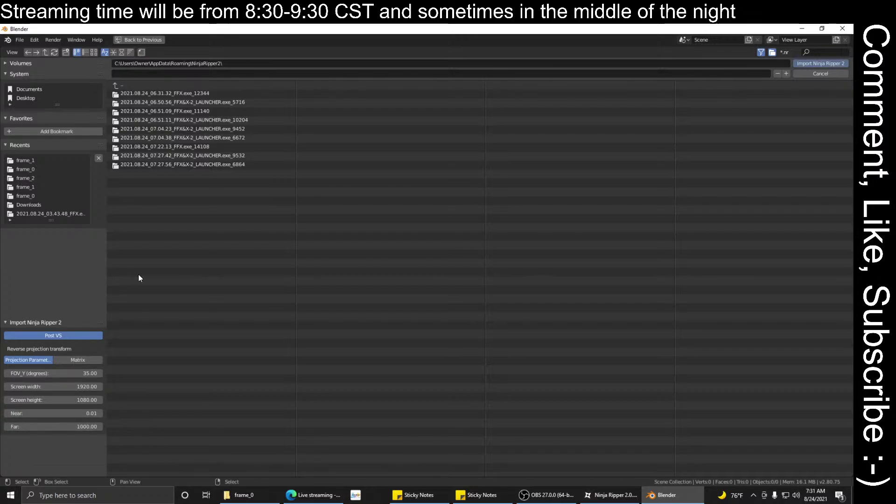
# Step: Import all .nr mesh files from frame_0 in the 2021.08.24_07.22.13_FFX.exe_14108 folder
pyautogui.click(194, 145)
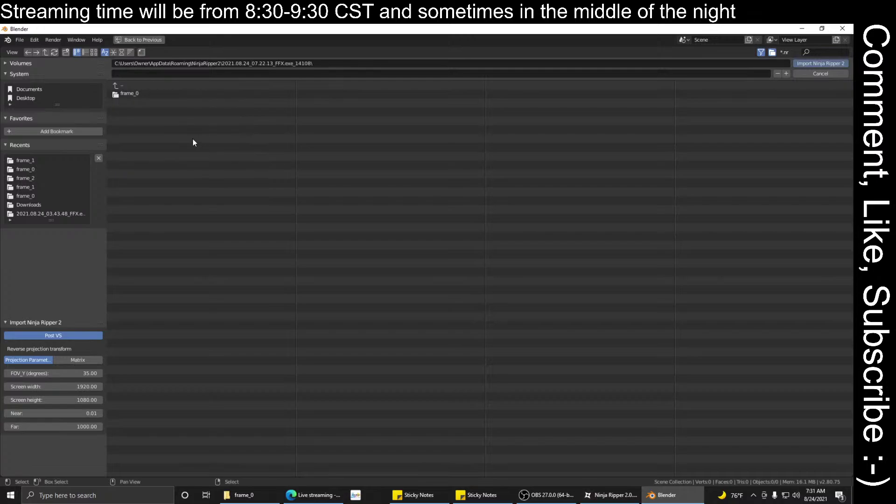
pyautogui.click(127, 95)
pyautogui.click(150, 94)
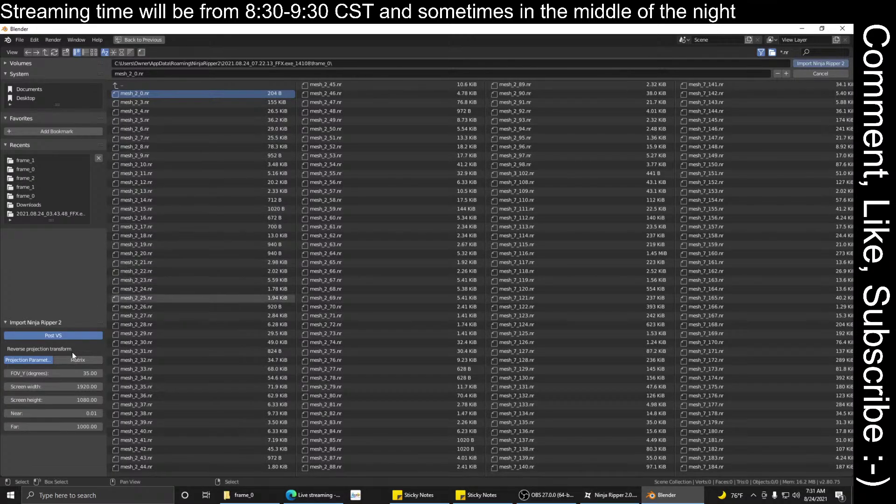
pyautogui.press('a')
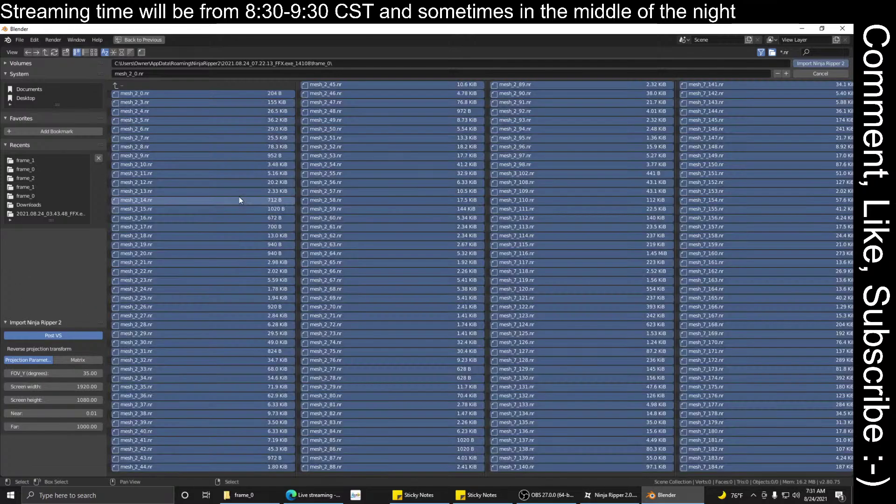
pyautogui.scroll(-3, 369, 326)
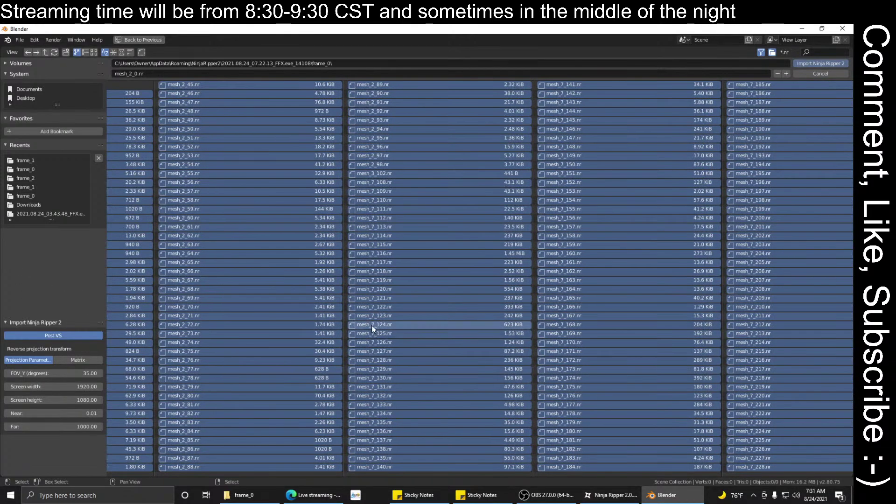
pyautogui.scroll(-5, 371, 326)
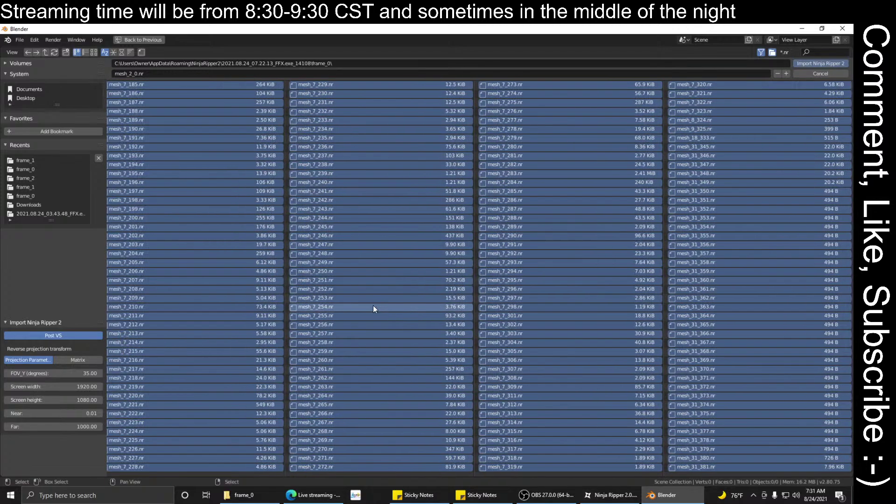
pyautogui.scroll(4, 373, 306)
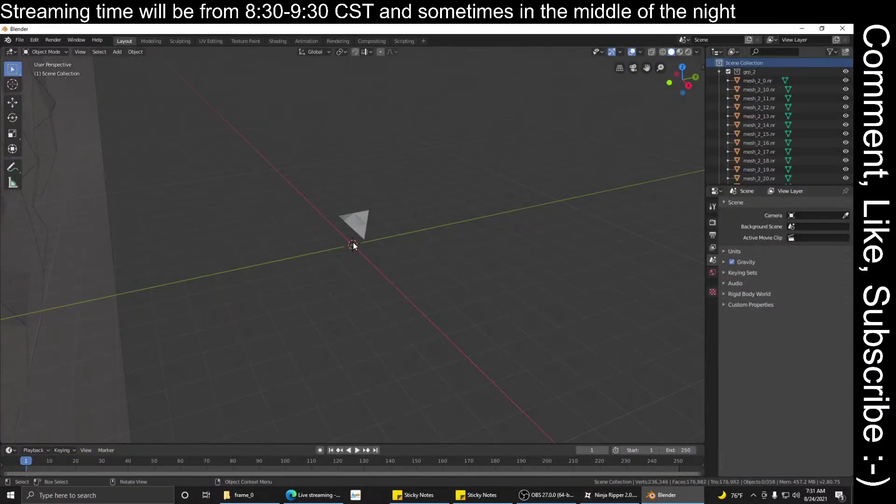
# Step: Rotate all imported meshes together 90° about the X axis in the right orthographic view to level the scene
pyautogui.keyDown('ctrl'); pyautogui.moveTo(354, 244); pyautogui.dragTo(180, 210, button='middle'); pyautogui.keyUp('ctrl')
pyautogui.press('KP_3')
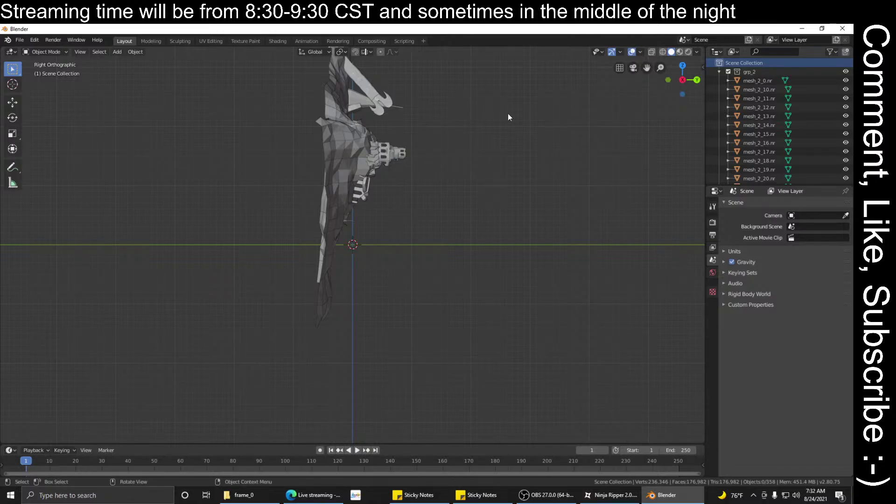
pyautogui.press('a')
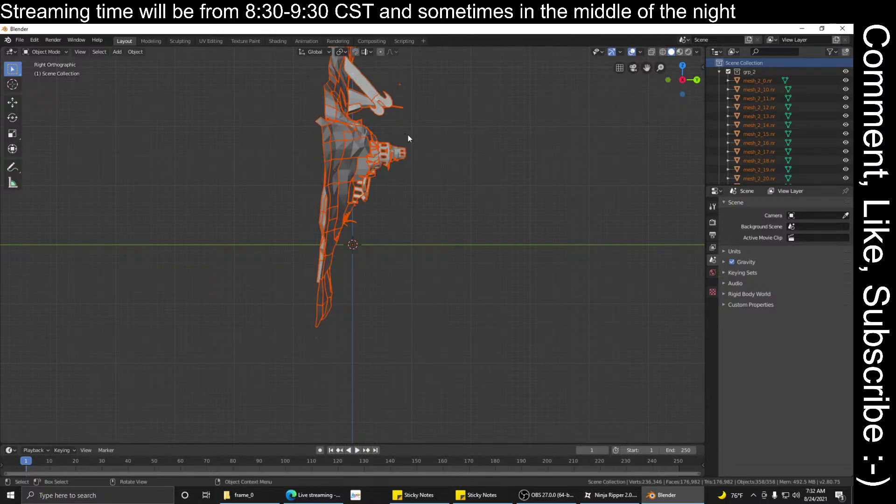
pyautogui.press('r')
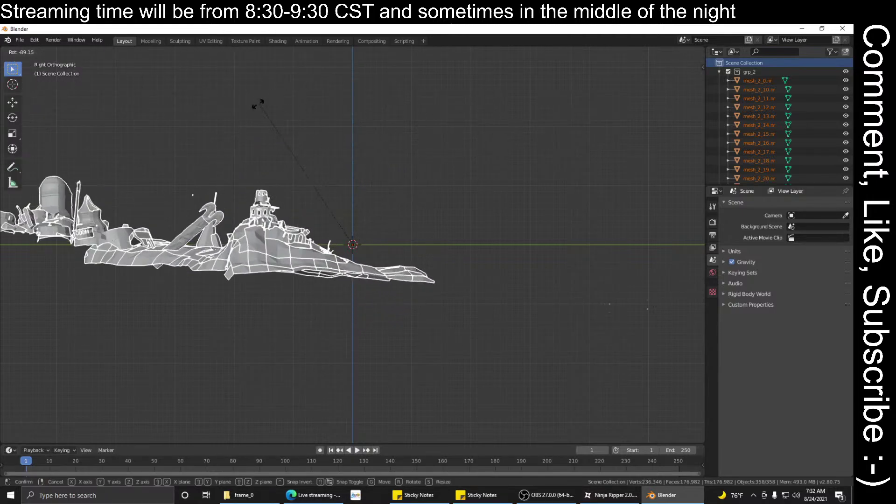
pyautogui.click(250, 105)
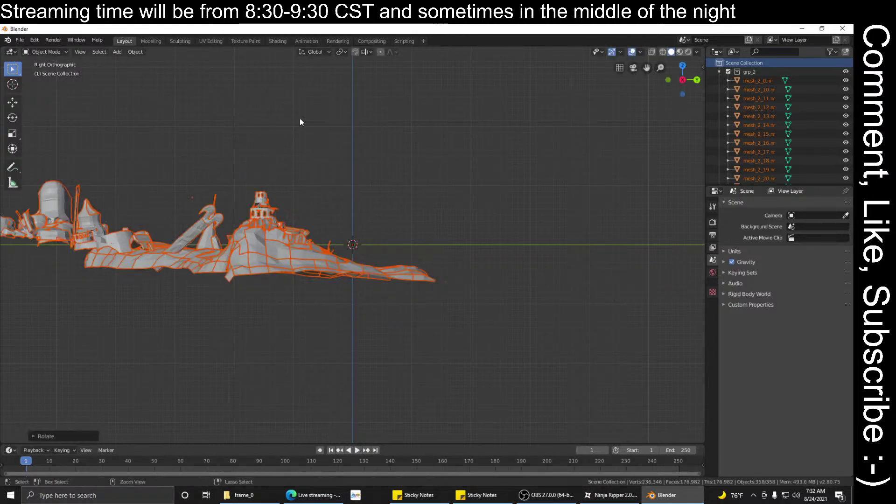
# Step: Set the viewport's clip end distance to 100000 m so distant parts of the scene can be displayed
pyautogui.moveTo(300, 119); pyautogui.dragTo(299, 221, button='middle')
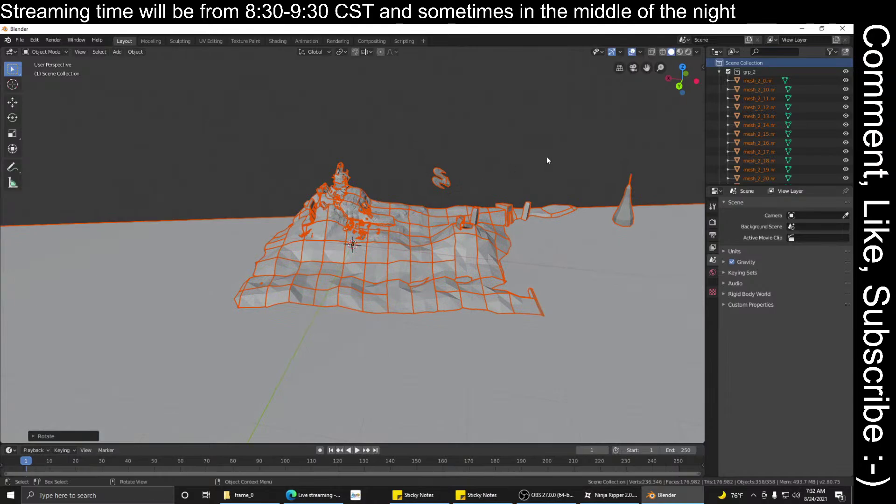
pyautogui.moveTo(365, 237); pyautogui.dragTo(348, 233, button='middle')
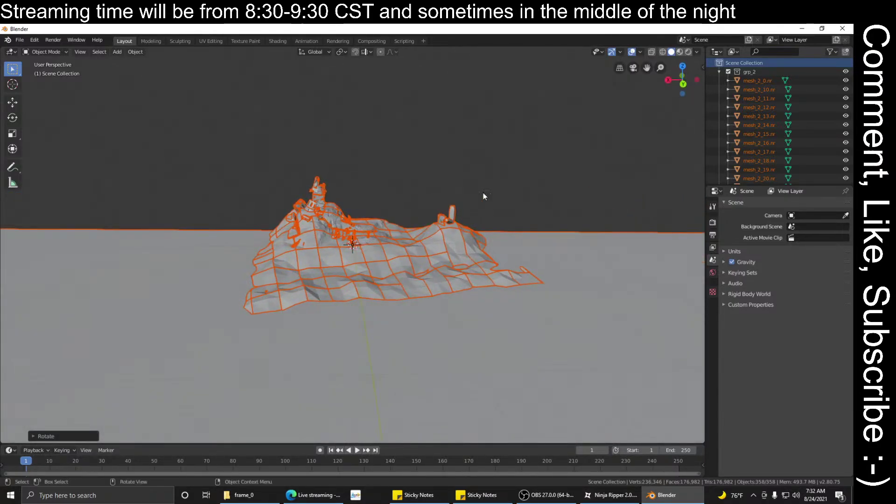
pyautogui.moveTo(704, 68); pyautogui.dragTo(684, 95)
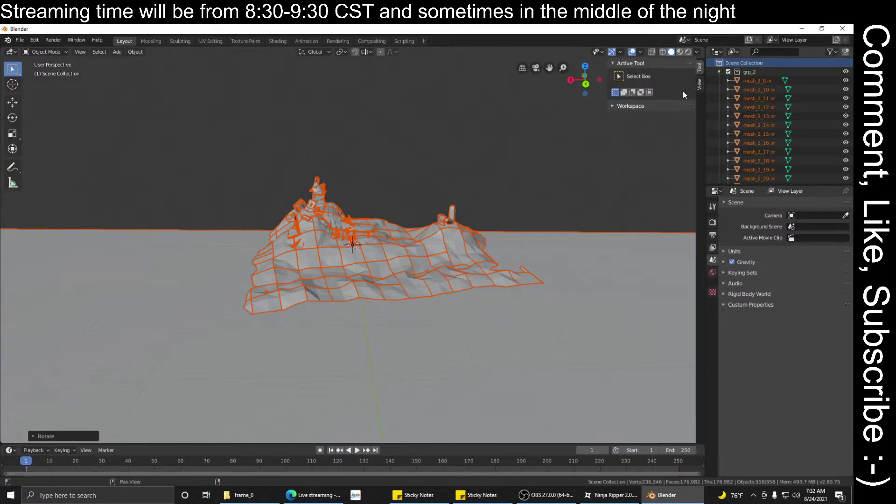
pyautogui.click(700, 84)
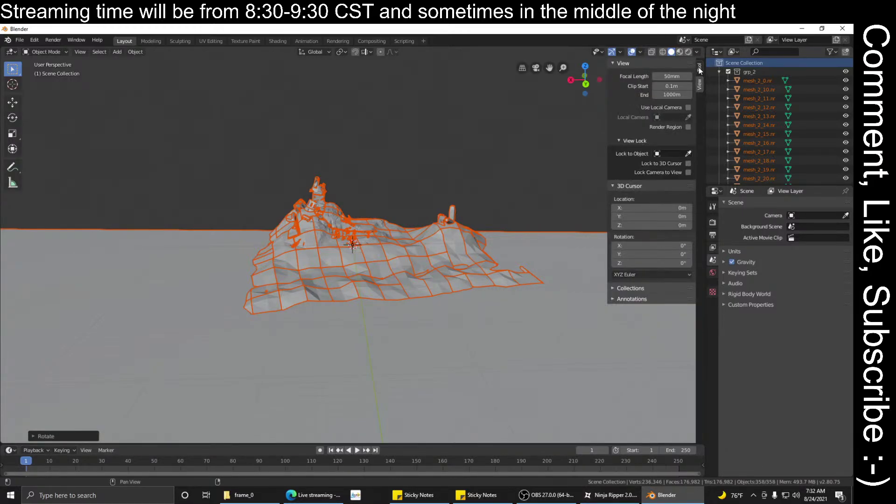
pyautogui.click(667, 94)
pyautogui.press('Return')
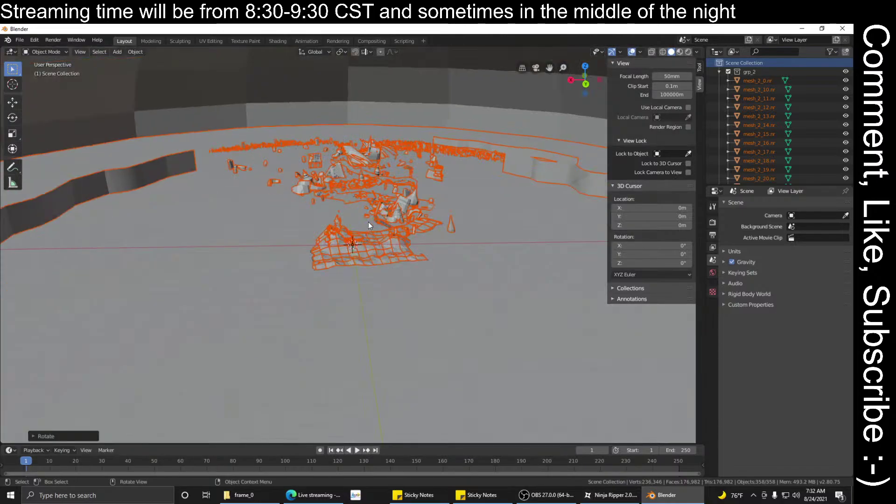
# Step: Select mesh_7_200.nr in the group of characters and frame the view on it to examine the figures
pyautogui.moveTo(368, 222); pyautogui.dragTo(551, 196, button='middle')
pyautogui.scroll(6, 369, 230)
pyautogui.click(550, 196)
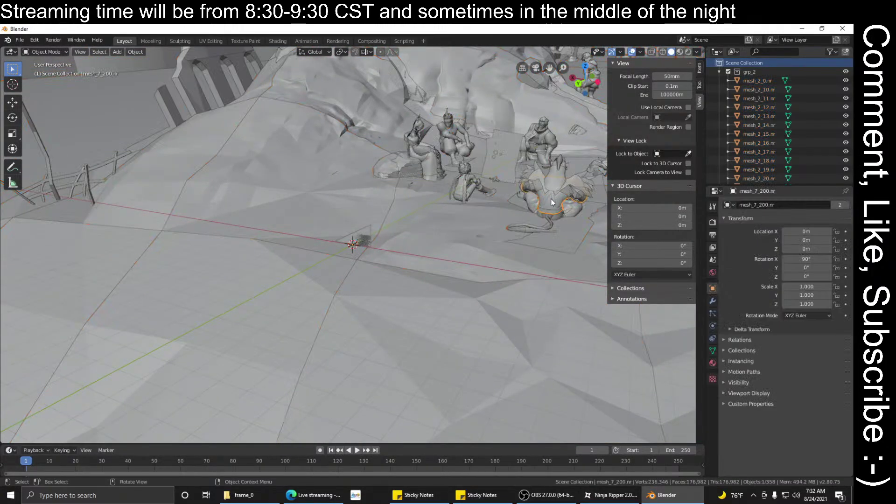
pyautogui.press('KP_Decimal')
pyautogui.scroll(-8, 511, 181)
# Step: Select the small mesh_2_0.nr at the origin and examine the surrounding scene in perspective and top orthographic views
pyautogui.moveTo(511, 180); pyautogui.dragTo(197, 218, button='middle')
pyautogui.click(203, 189)
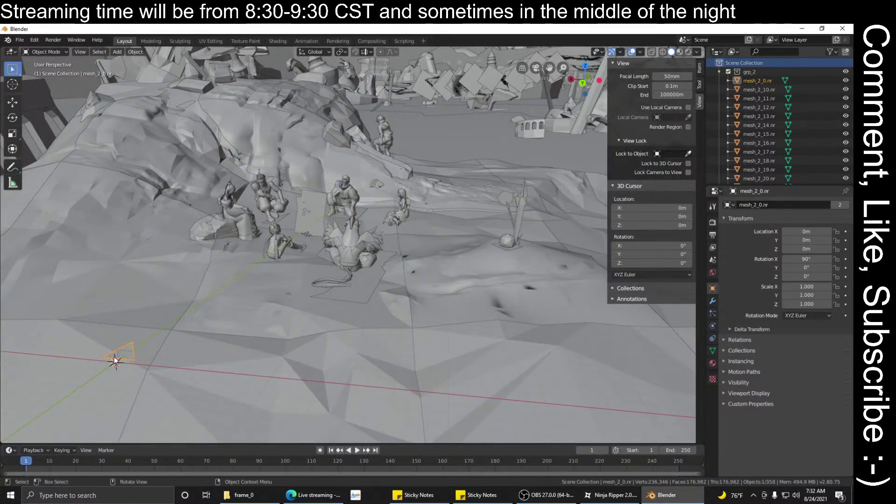
pyautogui.moveTo(153, 352); pyautogui.dragTo(256, 242, button='middle')
pyautogui.scroll(3, 191, 329)
pyautogui.scroll(-6, 301, 236)
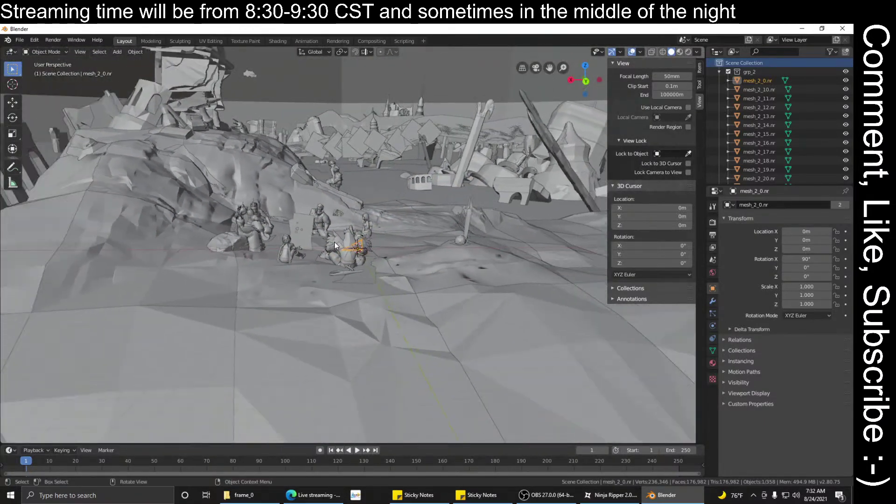
pyautogui.moveTo(335, 242)
pyautogui.mouseDown(button='middle')
pyautogui.moveTo(357, 242)
pyautogui.moveTo(340, 242)
pyautogui.moveTo(359, 235)
pyautogui.moveTo(359, 254)
pyautogui.moveTo(346, 251)
pyautogui.mouseUp(button='middle')
pyautogui.press('KP_5')
pyautogui.press('KP_7')
pyautogui.scroll(-10, 346, 251)
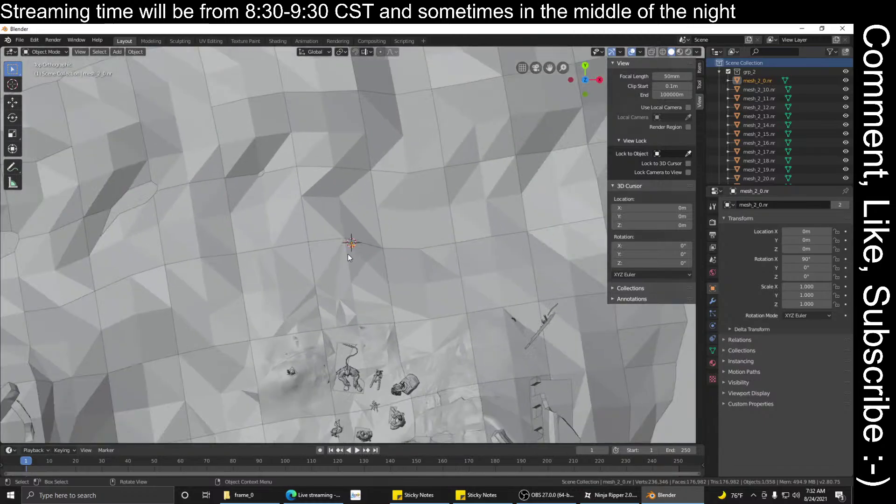
# Step: Try to mirror the scene by selecting all meshes and setting the X scale to -1
pyautogui.moveTo(372, 284); pyautogui.dragTo(162, 242, button='middle')
pyautogui.scroll(8, 382, 230)
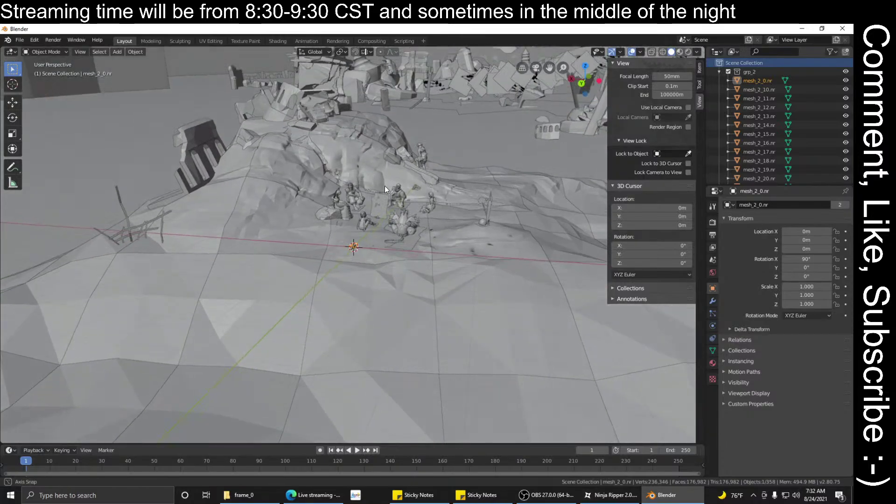
pyautogui.moveTo(384, 186); pyautogui.dragTo(401, 166, button='middle')
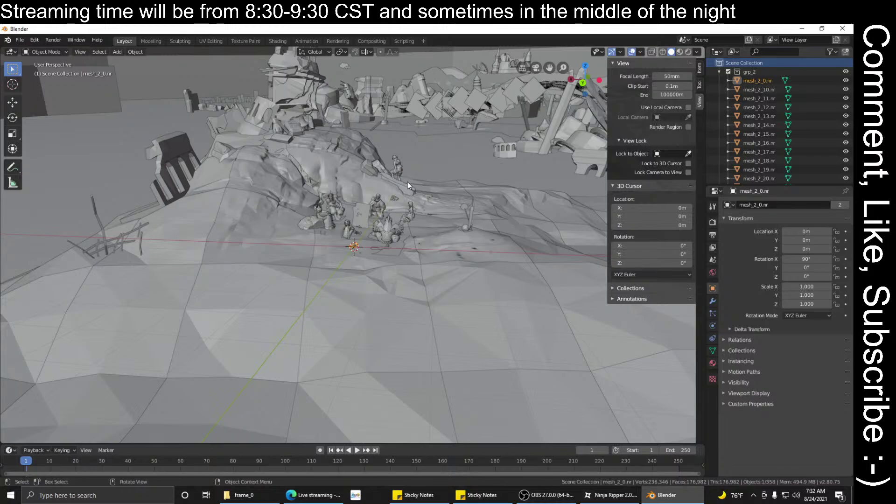
pyautogui.press('a')
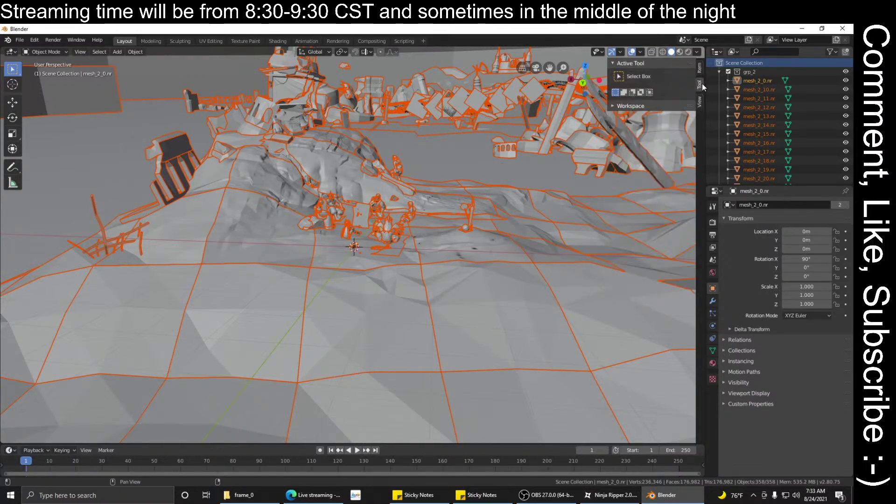
pyautogui.click(700, 68)
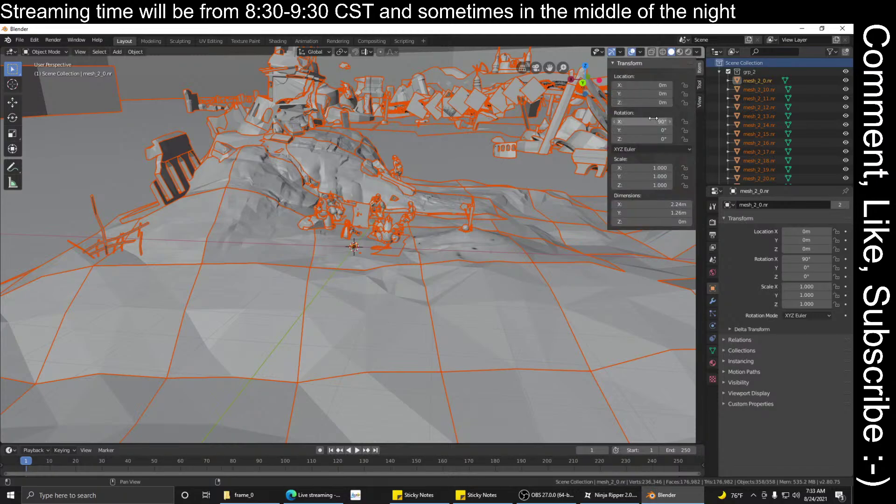
pyautogui.click(671, 167)
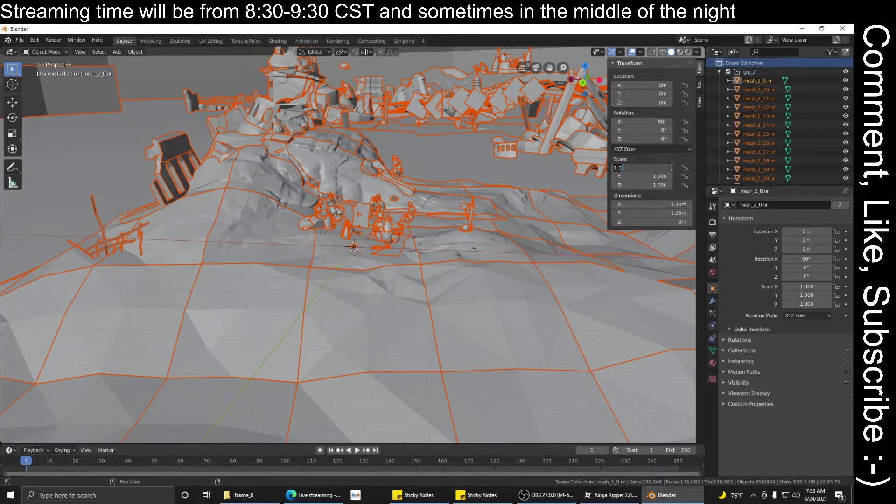
pyautogui.write('-1')
pyautogui.press('Return')
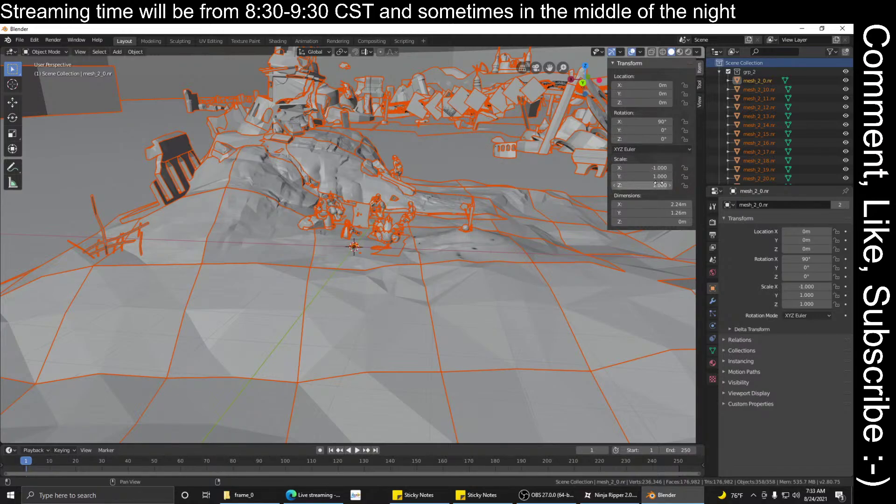
# Step: Set the Y and Z scale to -1 with all meshes still selected
pyautogui.click(668, 176)
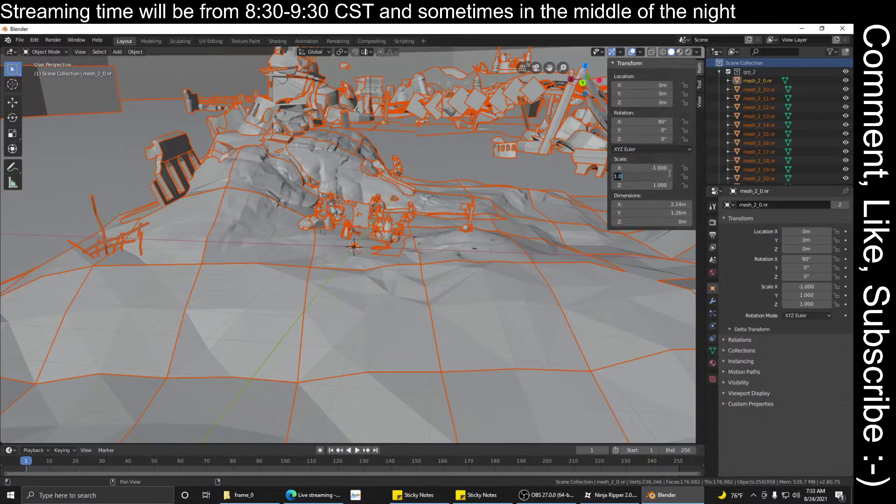
pyautogui.press('BackSpace')
pyautogui.write('-1')
pyautogui.press('Return')
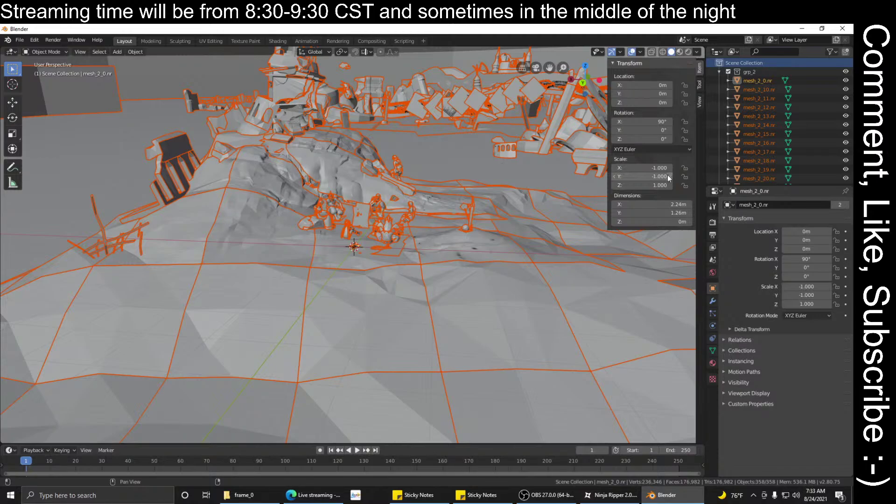
pyautogui.click(661, 186)
pyautogui.press('BackSpace')
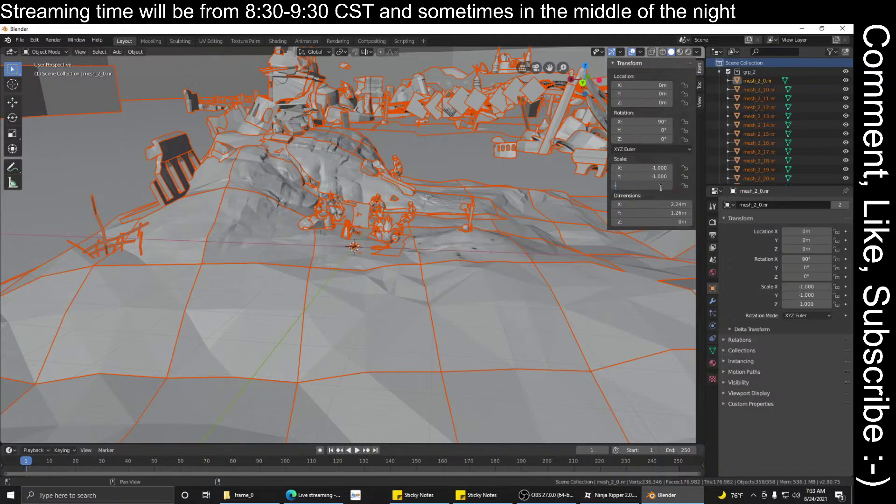
pyautogui.write('-1')
pyautogui.press('Return')
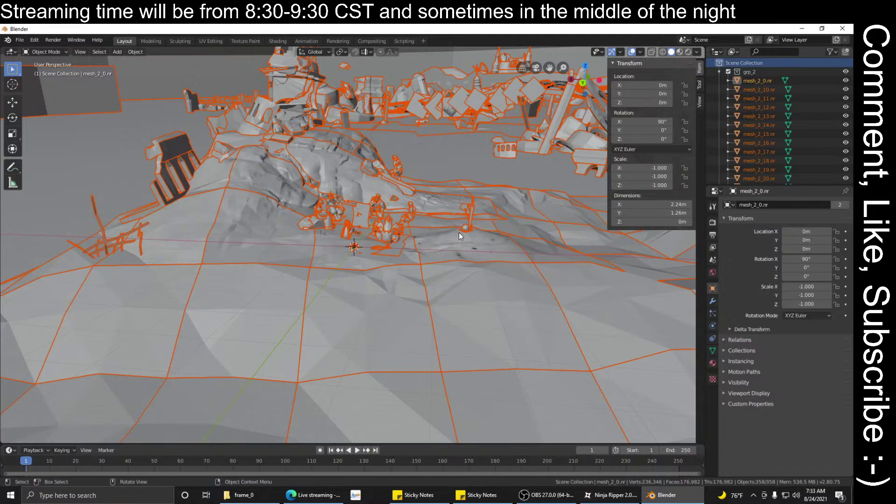
# Step: Try an X scale of -1 with all meshes selected and the ground mesh mesh_7_127.nr as the active object
pyautogui.click(444, 248)
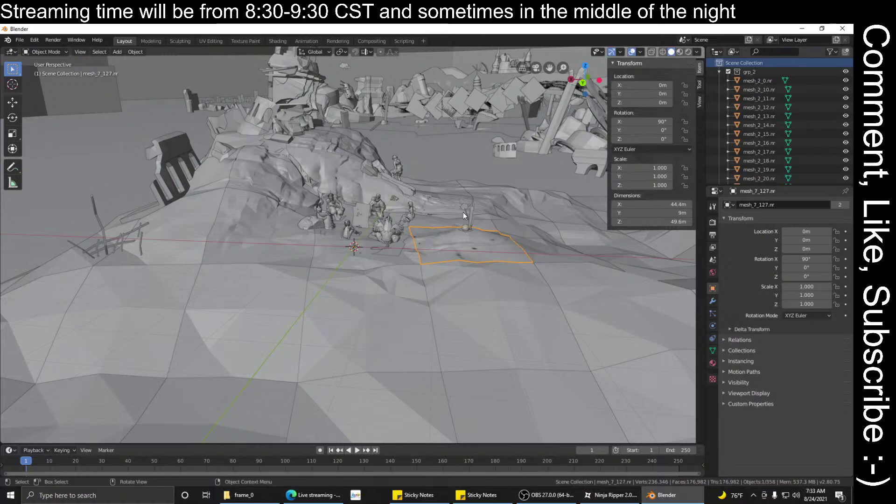
pyautogui.press('a')
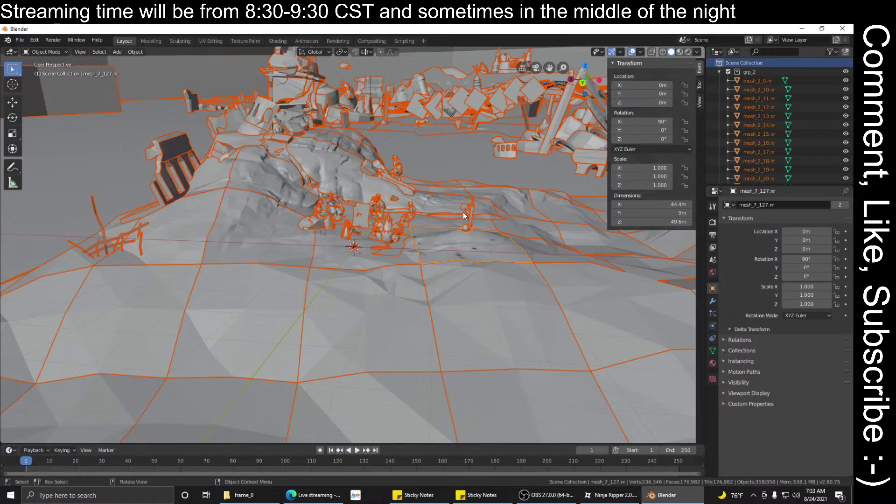
pyautogui.click(661, 167)
pyautogui.write('1.0')
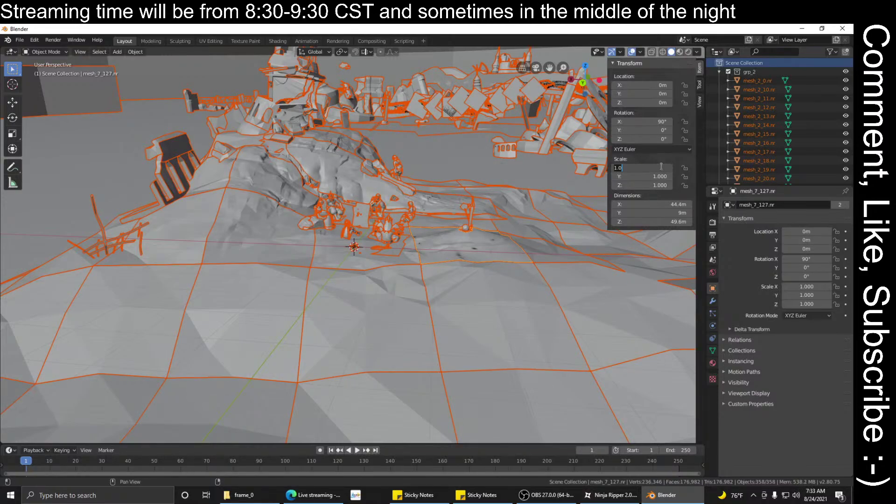
pyautogui.press('Home')
pyautogui.write('-')
pyautogui.press('Return')
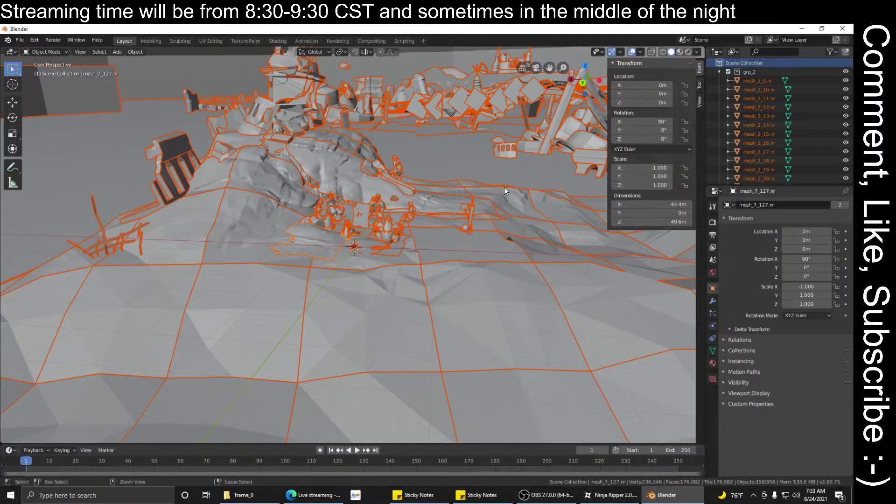
# Step: Undo the negative scale changes and the selections made for them
pyautogui.hotkey('ctrl', 'z')
pyautogui.hotkey('ctrl', 'z')
pyautogui.hotkey('ctrl', 'z')
pyautogui.hotkey('ctrl', 'z')
pyautogui.hotkey('ctrl', 'z')
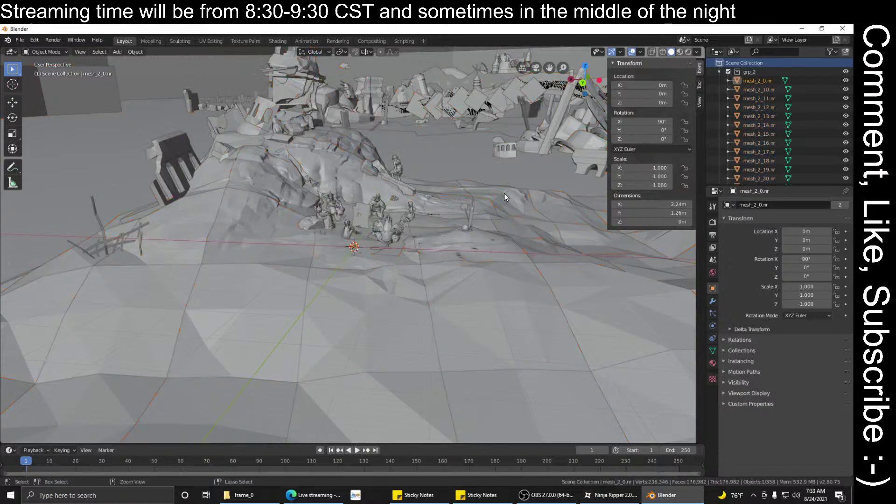
# Step: Select the hillside mesh_7_120.nr near the characters and display the scene with textures in Look Dev shading
pyautogui.scroll(3, 435, 215)
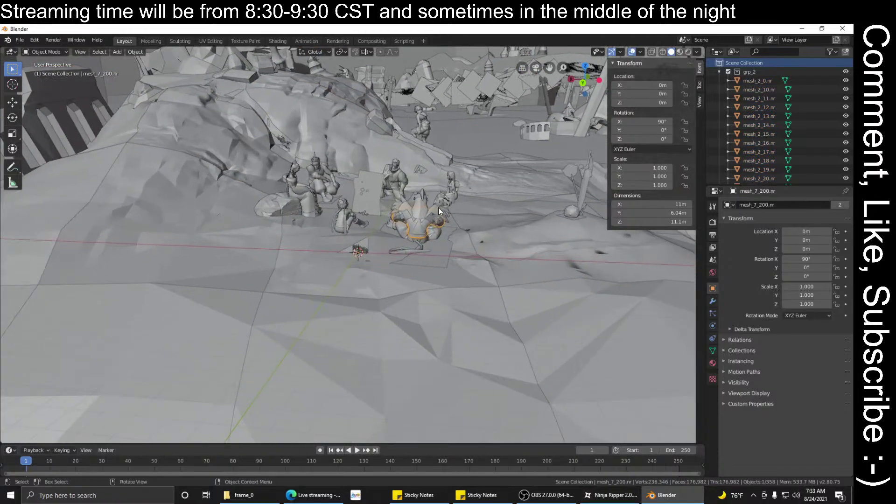
pyautogui.click(431, 151)
pyautogui.scroll(-2, 430, 150)
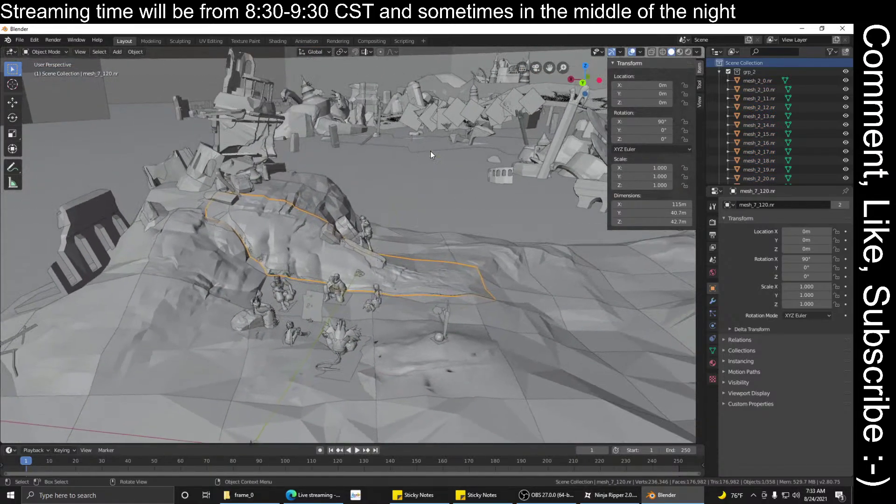
pyautogui.moveTo(431, 150)
pyautogui.mouseDown(button='middle')
pyautogui.moveTo(369, 273)
pyautogui.moveTo(363, 268)
pyautogui.moveTo(447, 259)
pyautogui.moveTo(353, 132)
pyautogui.mouseUp(button='middle')
pyautogui.scroll(3, 364, 268)
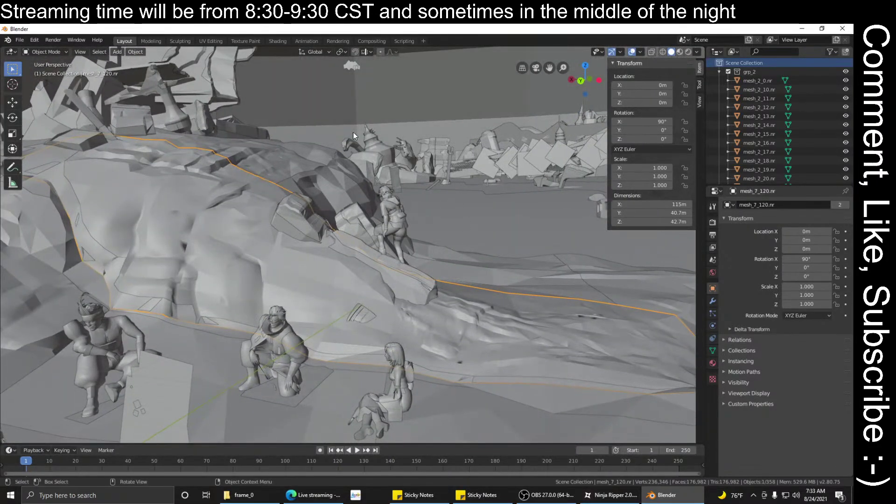
pyautogui.press('z')
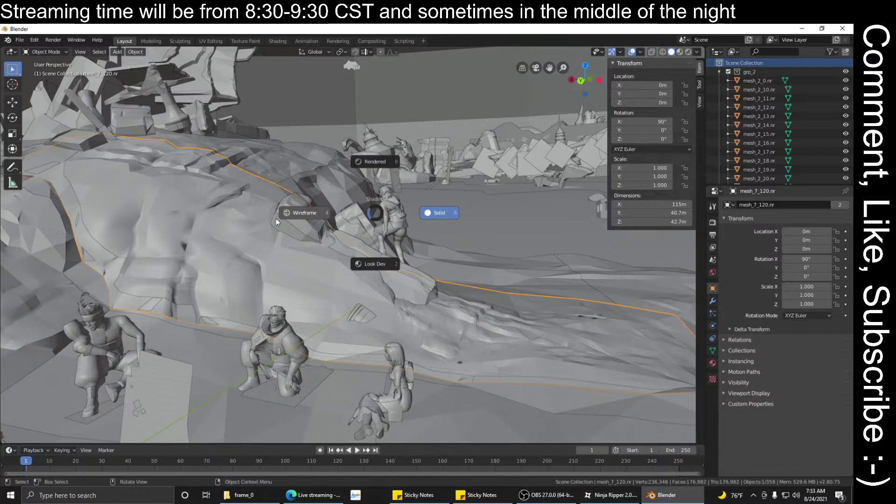
pyautogui.click(379, 267)
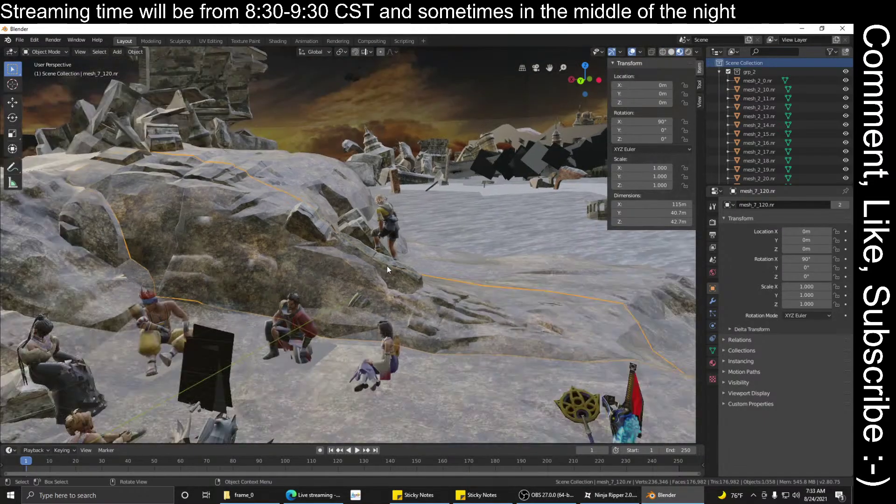
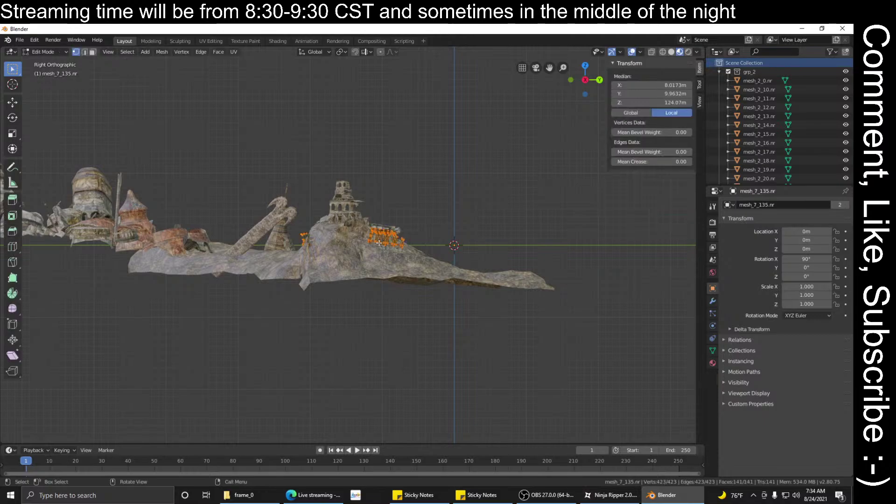
# Step: Select all linked geometry of the arched ruin wall on the hillside in mesh_7_135.nr
pyautogui.click(383, 230)
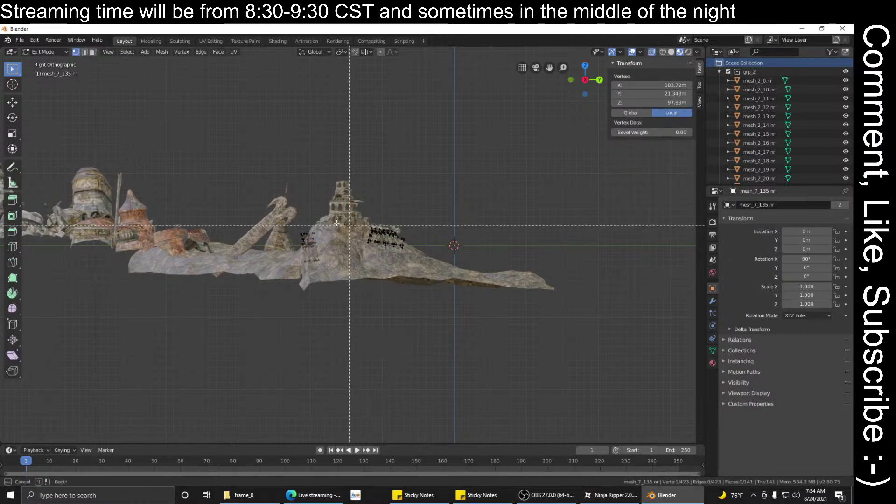
pyautogui.hotkey('ctrl', 'l')
pyautogui.press('KP_Decimal')
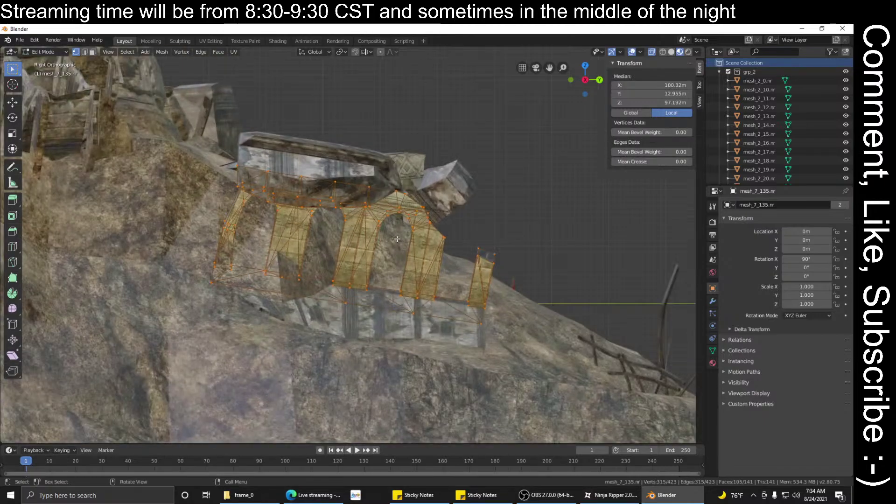
pyautogui.scroll(-5, 367, 244)
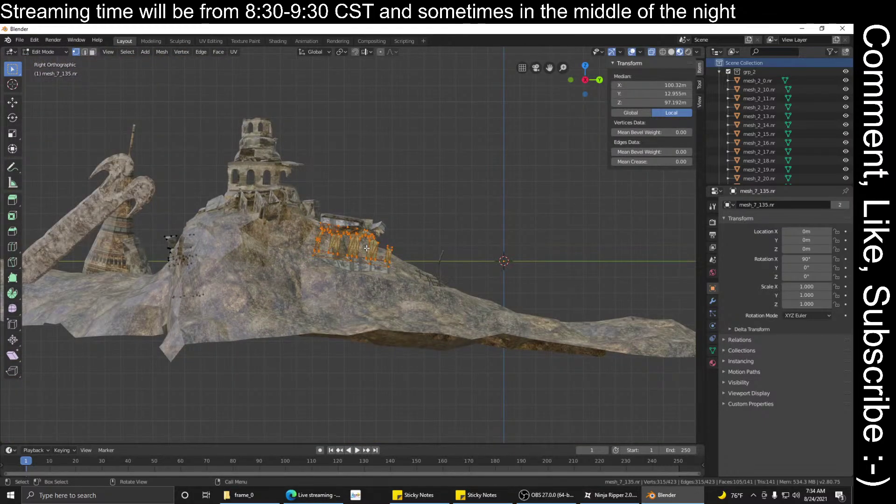
pyautogui.scroll(6, 368, 244)
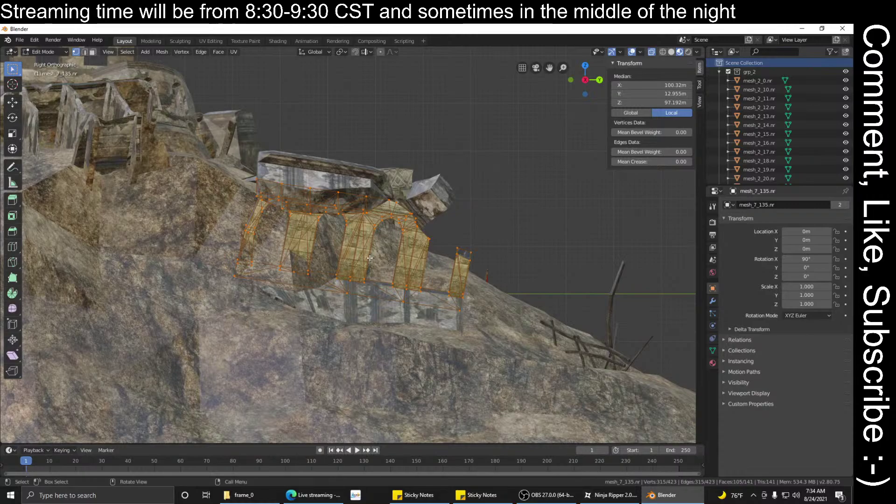
# Step: Move the selected arched wall to the world origin in the right orthographic view and rotate its base level
pyautogui.press('g')
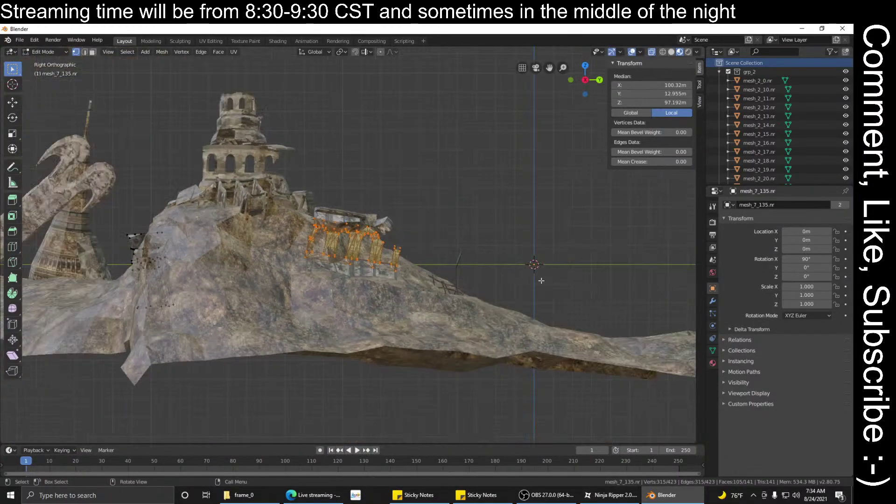
pyautogui.scroll(-4, 619, 281)
pyautogui.click(574, 282)
pyautogui.press('KP_Decimal')
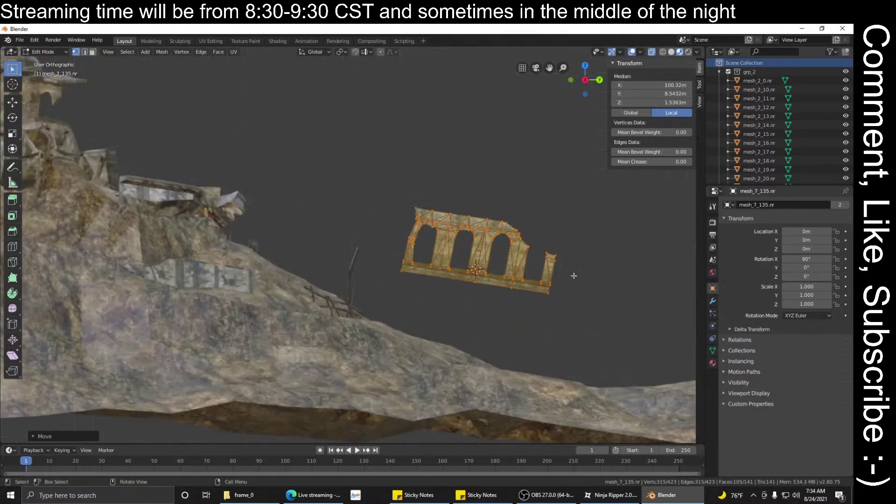
pyautogui.press('r')
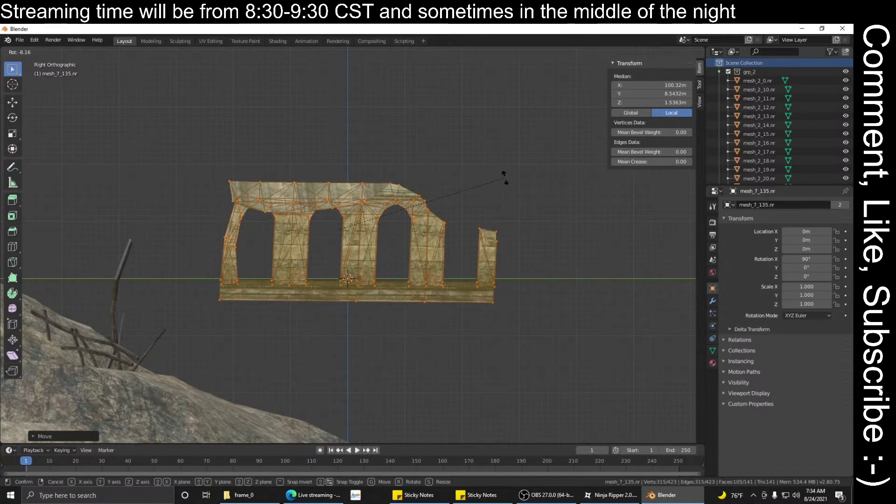
pyautogui.click(506, 175)
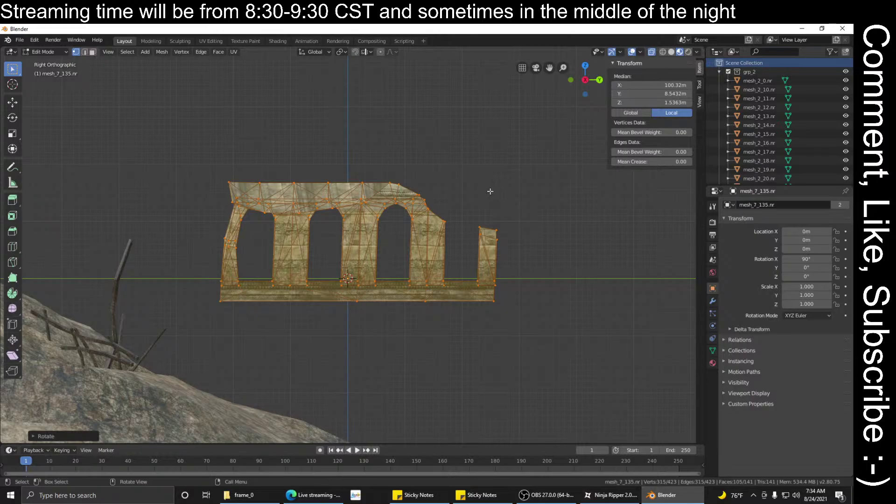
# Step: Switch to wireframe shading and move the arched wall onto the world origin in the top orthographic view
pyautogui.press('KP_7')
pyautogui.scroll(-3, 407, 173)
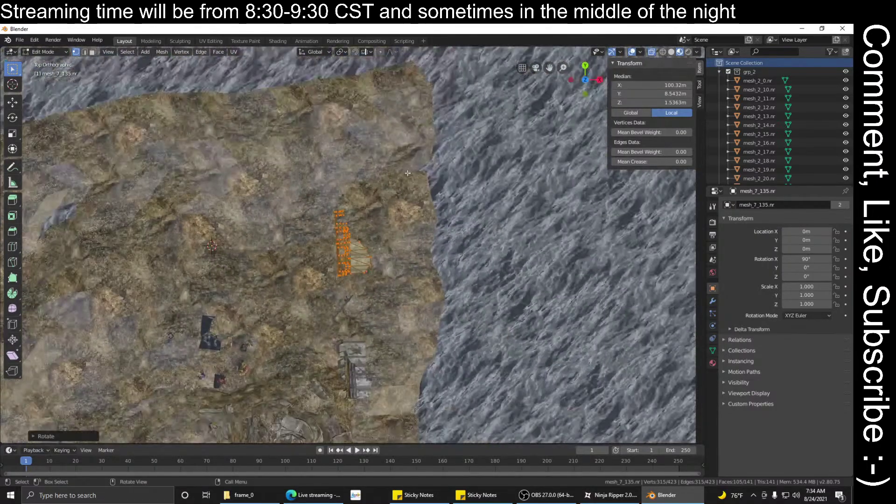
pyautogui.scroll(-3, 407, 173)
pyautogui.press('z')
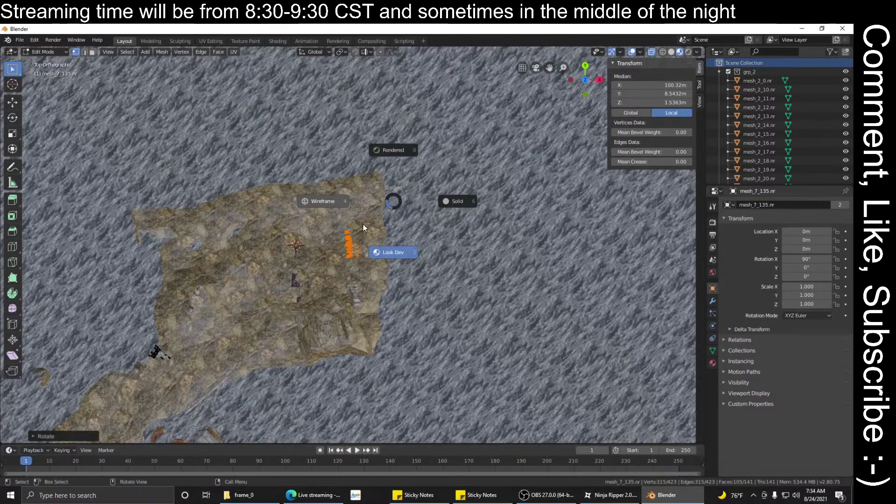
pyautogui.click(317, 201)
pyautogui.press('g')
pyautogui.click(331, 240)
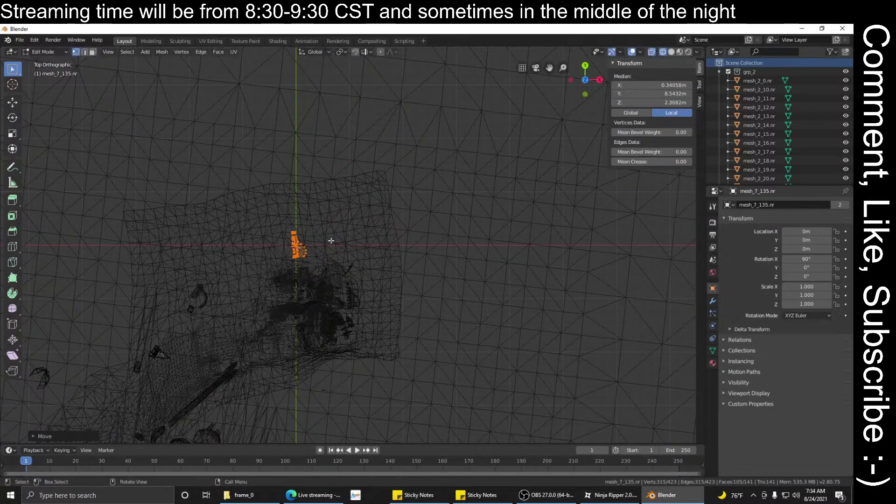
# Step: Rotate the arched wall in the top orthographic view until its length runs parallel to the Y axis
pyautogui.press('KP_Decimal')
pyautogui.press('r')
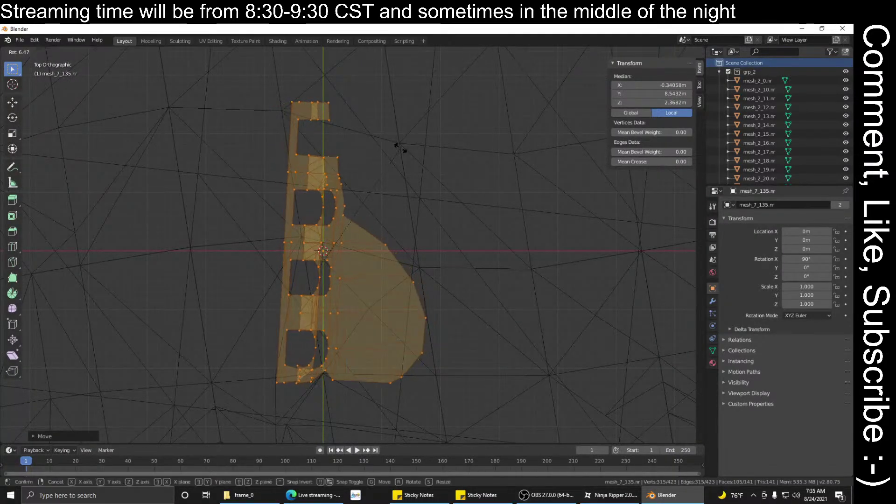
pyautogui.click(399, 158)
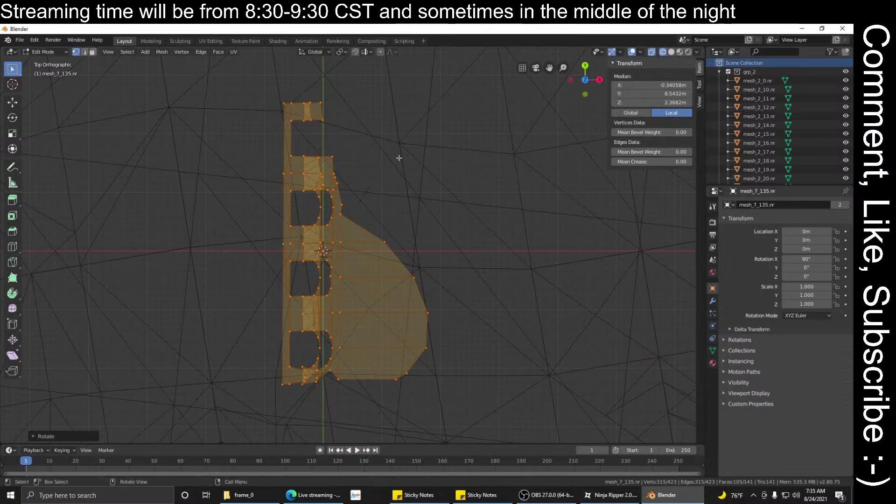
pyautogui.moveTo(399, 158); pyautogui.dragTo(305, 237, button='middle')
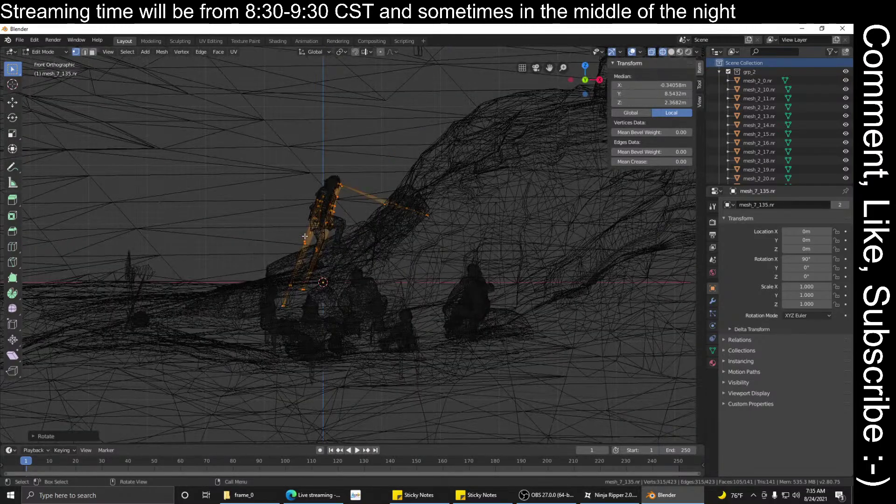
# Step: Rotate the selected arched wall about -18.8° in the front orthographic view so it stands vertical, and return to Object Mode
pyautogui.press('r')
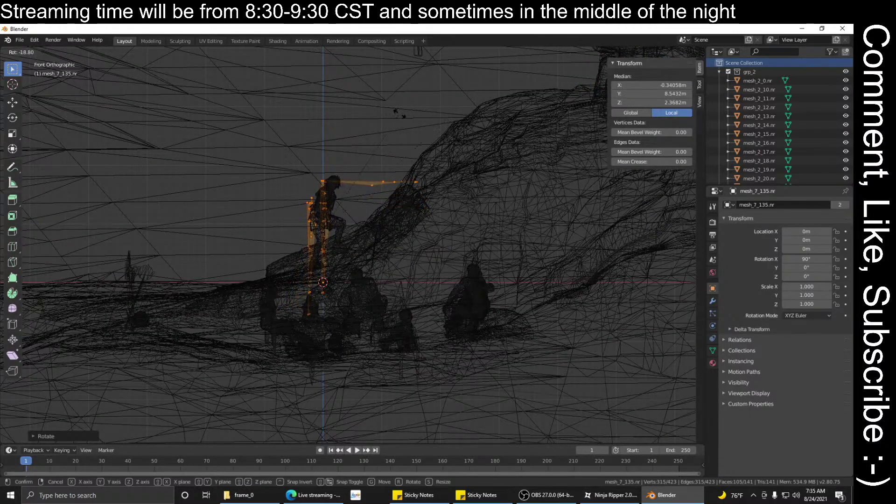
pyautogui.click(338, 251)
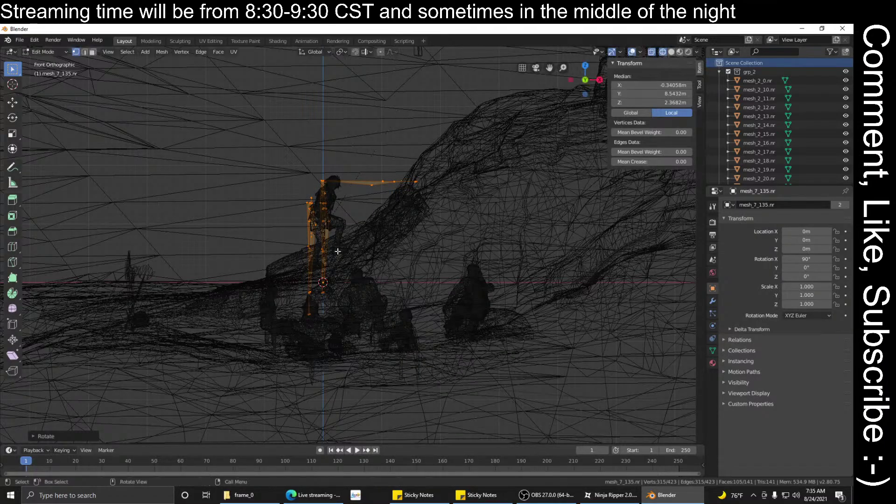
pyautogui.press('Tab')
# Step: Switch the viewport to Look Dev shading and inspect the textured arched wall in right orthographic and perspective views
pyautogui.moveTo(338, 251); pyautogui.dragTo(399, 282, button='middle')
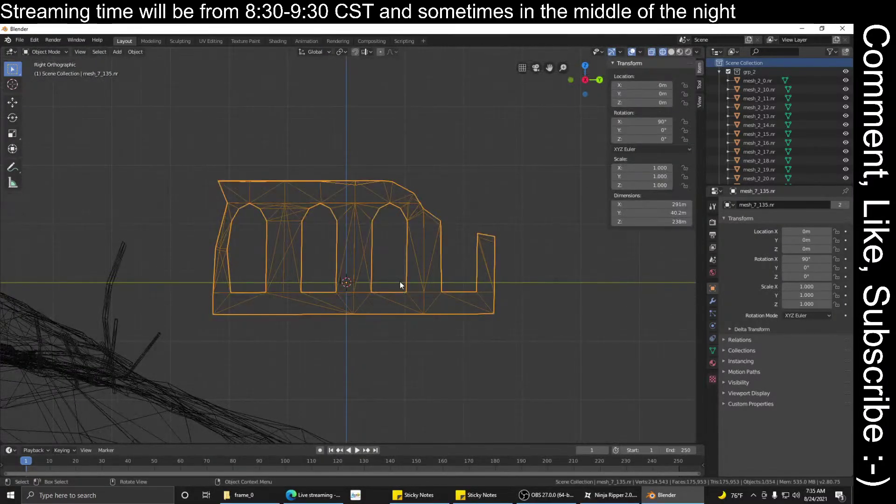
pyautogui.press('z')
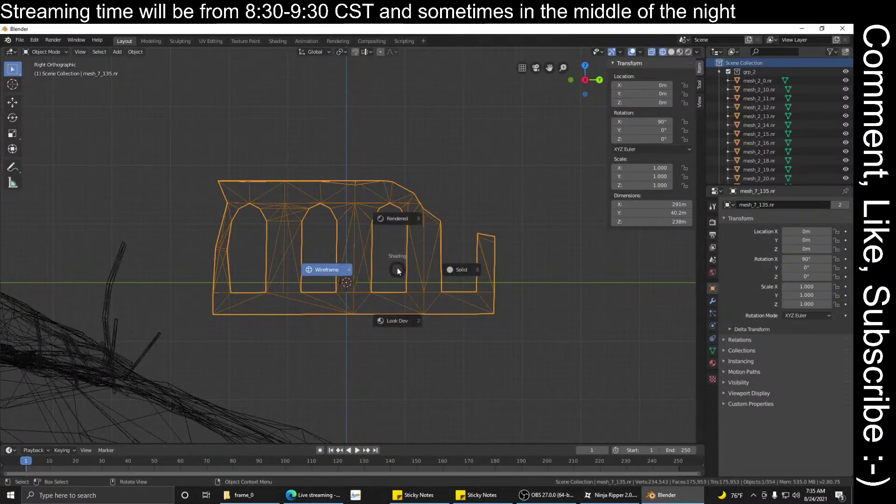
pyautogui.click(399, 322)
pyautogui.scroll(4, 403, 274)
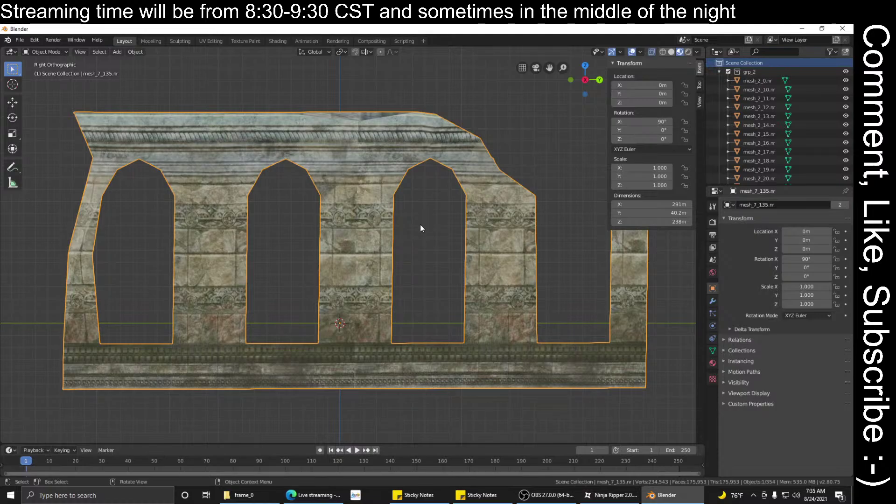
pyautogui.moveTo(421, 225)
pyautogui.mouseDown(button='middle')
pyautogui.moveTo(434, 228)
pyautogui.moveTo(318, 264)
pyautogui.moveTo(408, 226)
pyautogui.moveTo(342, 221)
pyautogui.moveTo(354, 188)
pyautogui.moveTo(433, 176)
pyautogui.moveTo(433, 193)
pyautogui.moveTo(488, 198)
pyautogui.moveTo(421, 210)
pyautogui.mouseUp(button='middle')
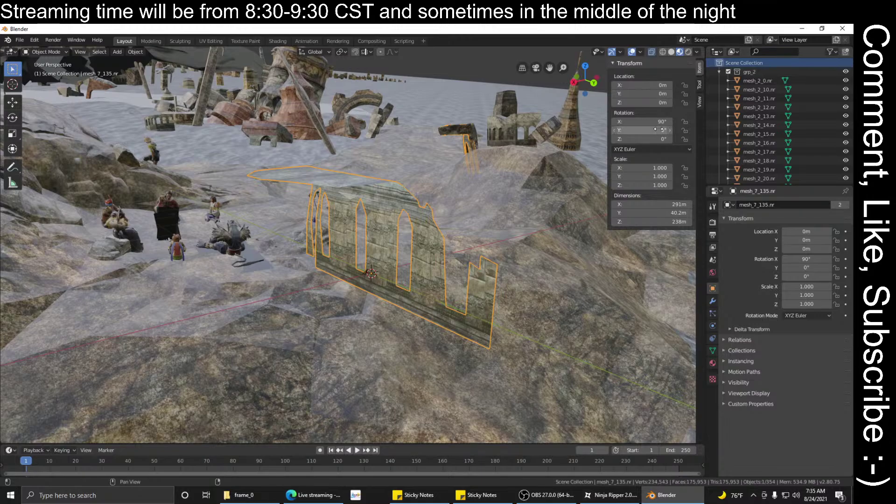
# Step: Switch from Blender to File Explorer and open Final Fantasy 10 & 10-2 > Final Fantasy 10 > FFX_Data_VBF > ffx_data > gamedata > ps3data
pyautogui.click(822, 29)
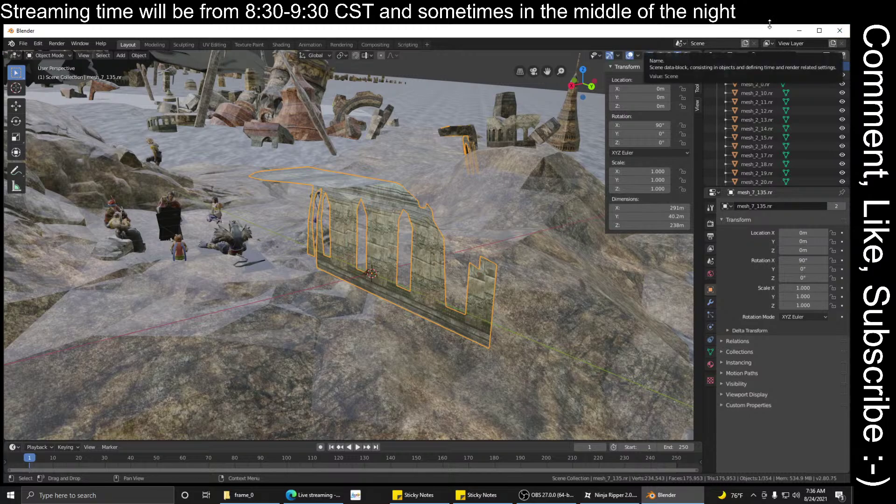
pyautogui.click(820, 30)
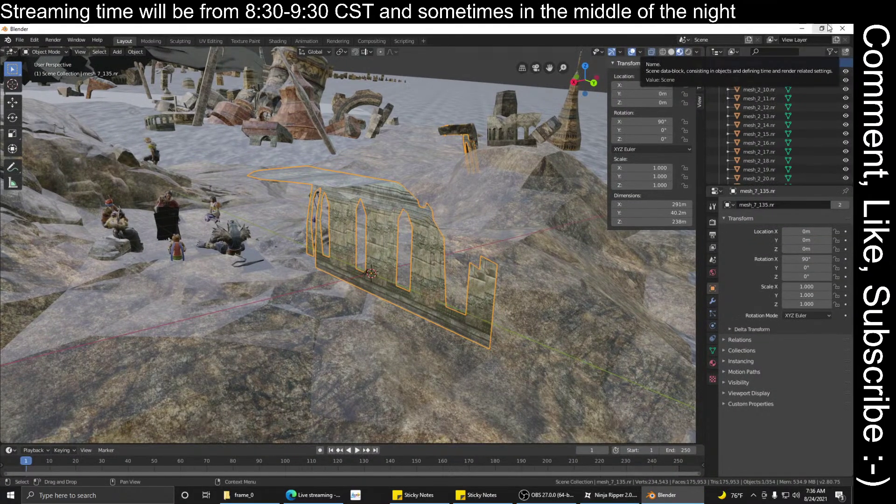
pyautogui.click(802, 29)
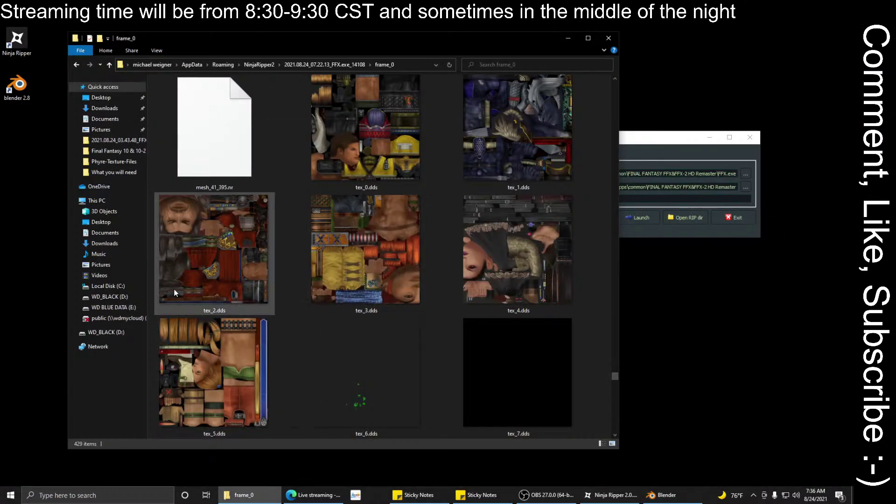
pyautogui.click(126, 151)
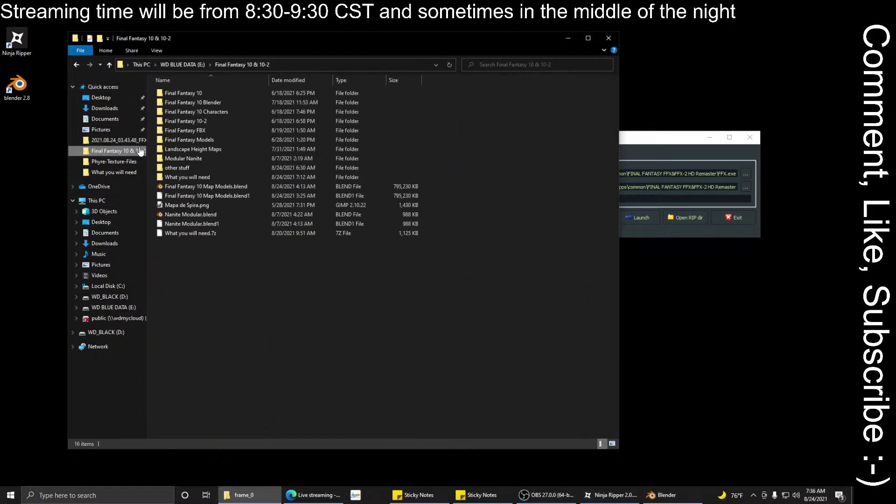
pyautogui.doubleClick(183, 93)
pyautogui.doubleClick(181, 95)
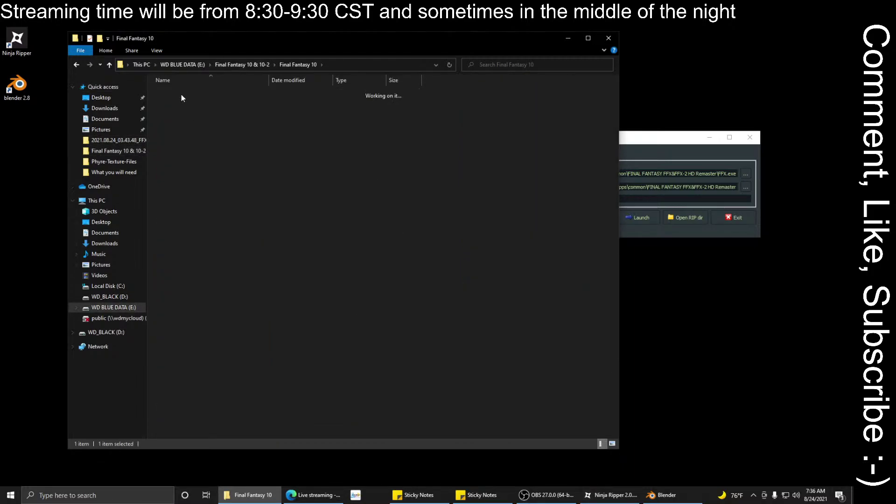
pyautogui.doubleClick(176, 95)
pyautogui.doubleClick(182, 95)
pyautogui.doubleClick(181, 95)
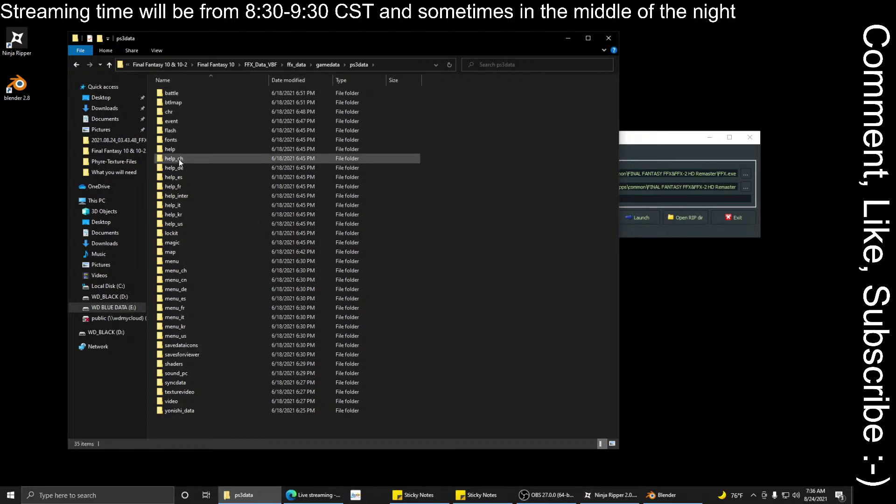
# Step: Open map > bsyt > bsyt01 > tex > d3d11 and look through its .dds.phyre texture files
pyautogui.doubleClick(175, 251)
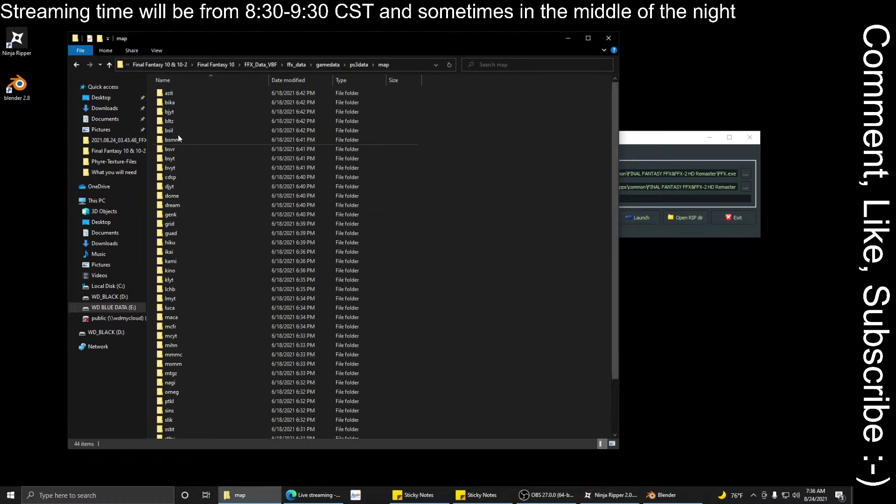
pyautogui.doubleClick(178, 159)
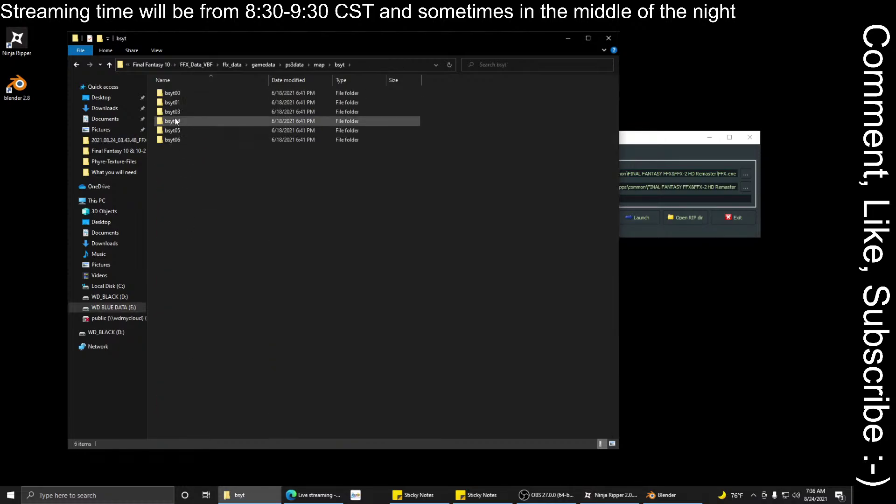
pyautogui.doubleClick(170, 111)
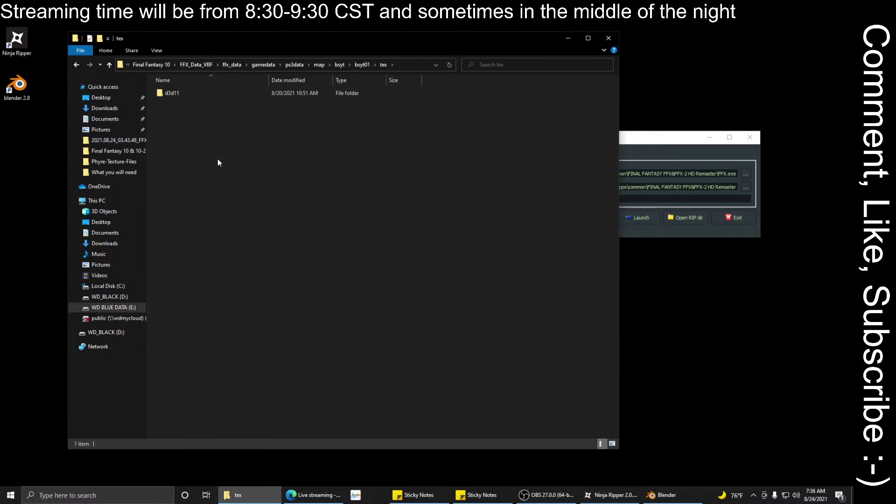
pyautogui.doubleClick(172, 96)
pyautogui.doubleClick(173, 96)
pyautogui.scroll(-15, 508, 168)
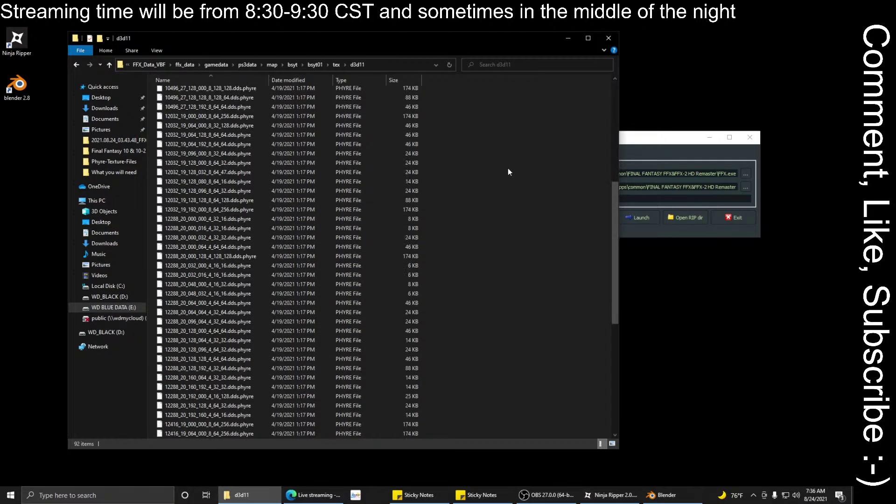
pyautogui.scroll(18, 416, 272)
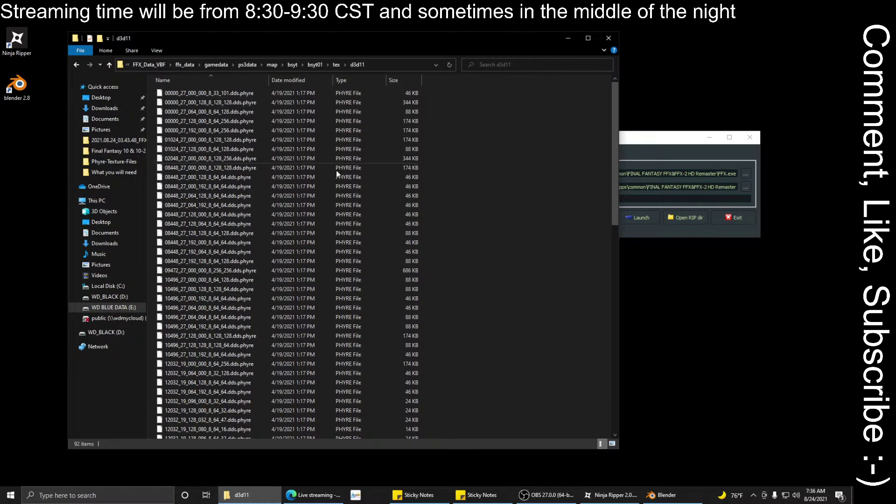
pyautogui.scroll(-18, 283, 205)
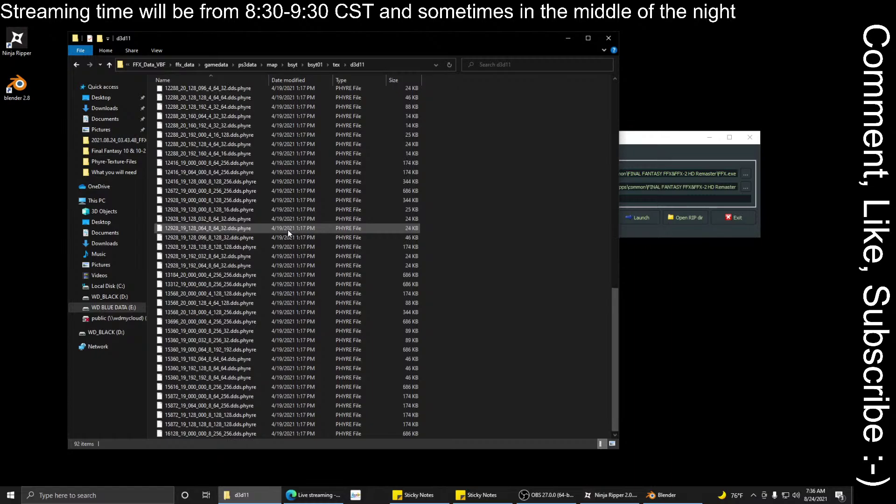
pyautogui.scroll(18, 280, 225)
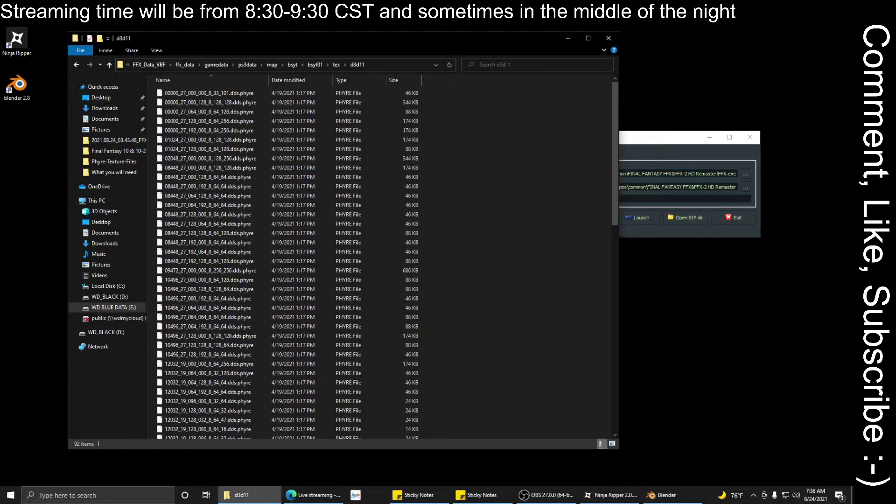
pyautogui.hotkey('alt', 'Tab')
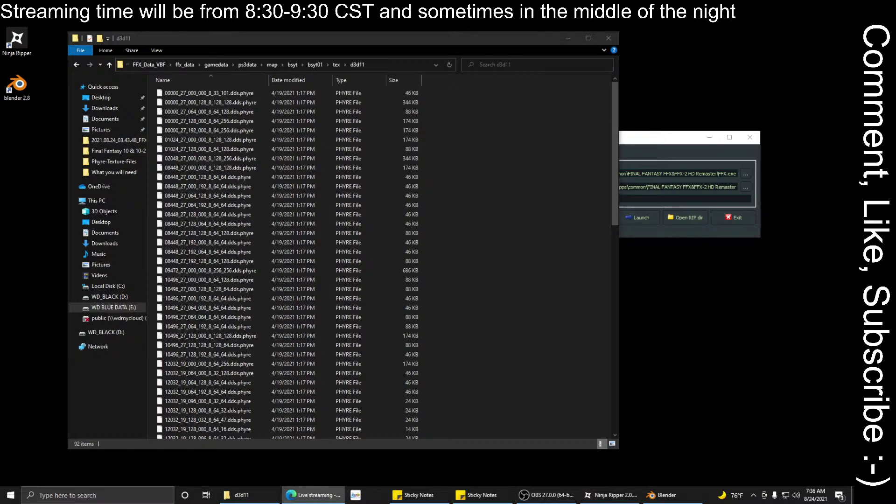